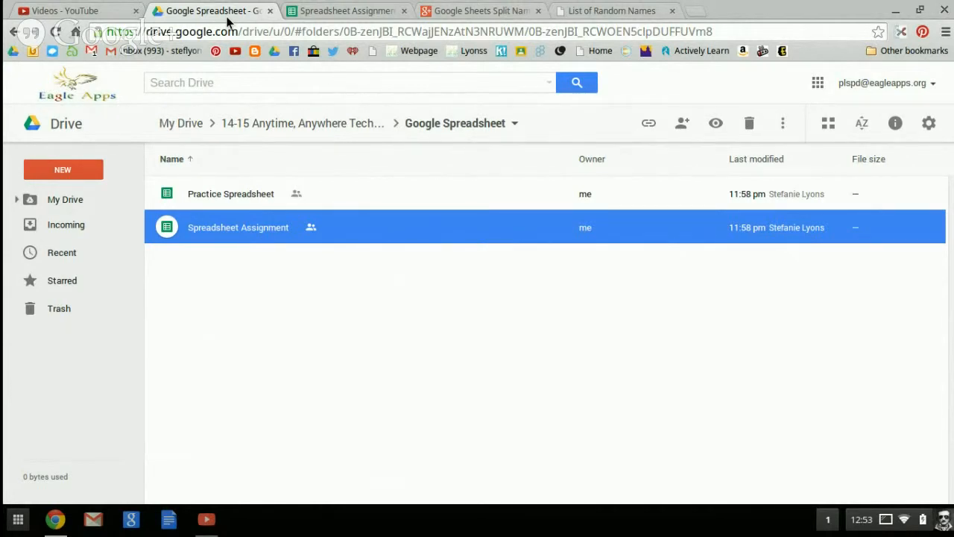
# Create a new Google Sheets spreadsheet in the Google Spreadsheet folder and name it Pract Sheet.
pyautogui.click(79, 170)
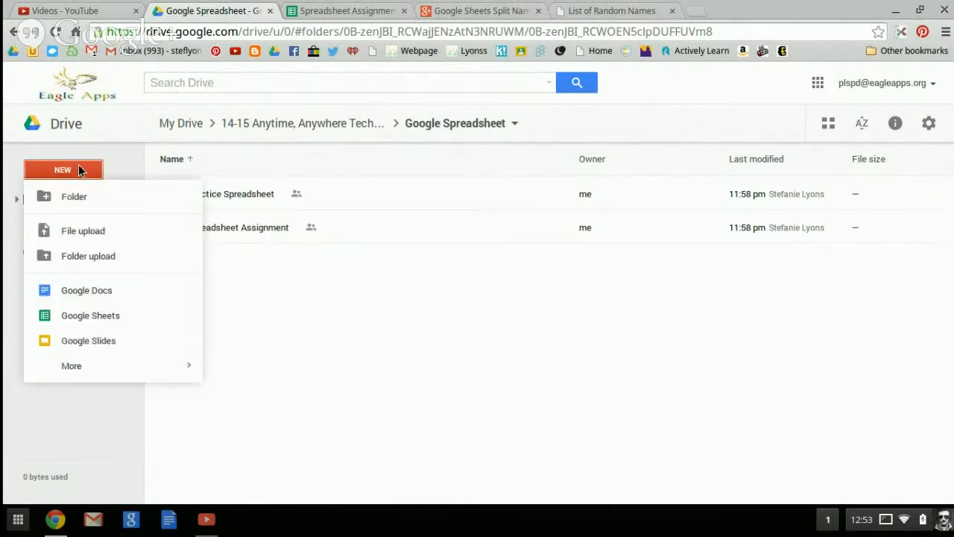
pyautogui.click(88, 317)
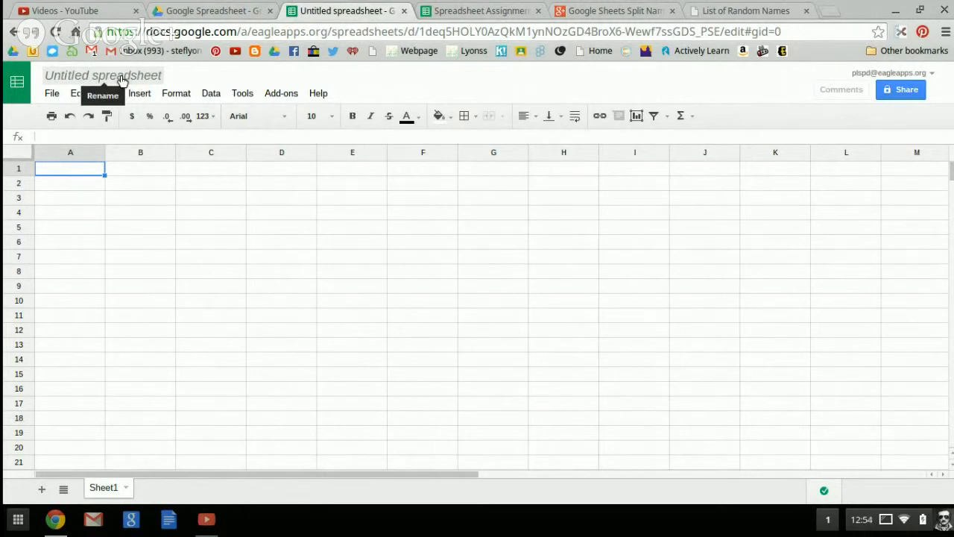
pyautogui.click(121, 78)
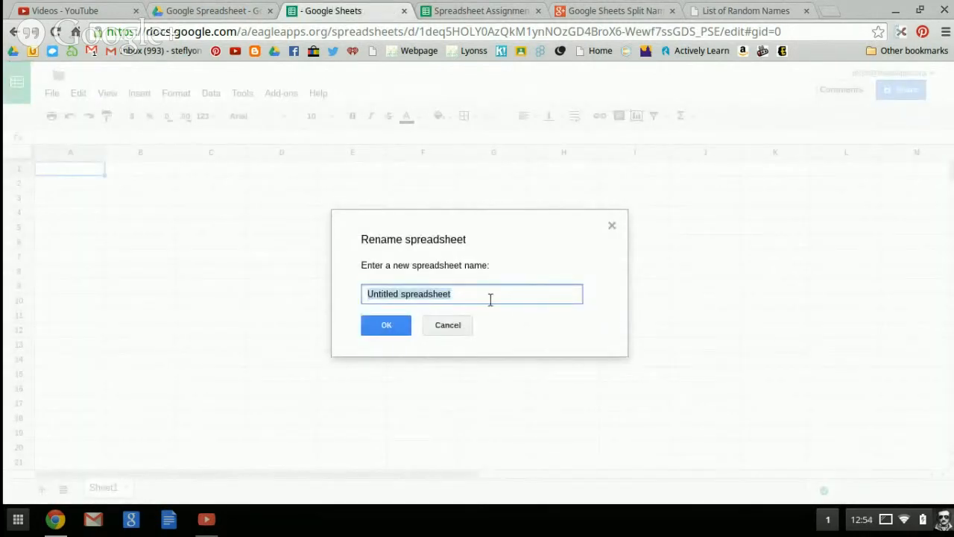
pyautogui.write('Pract ')
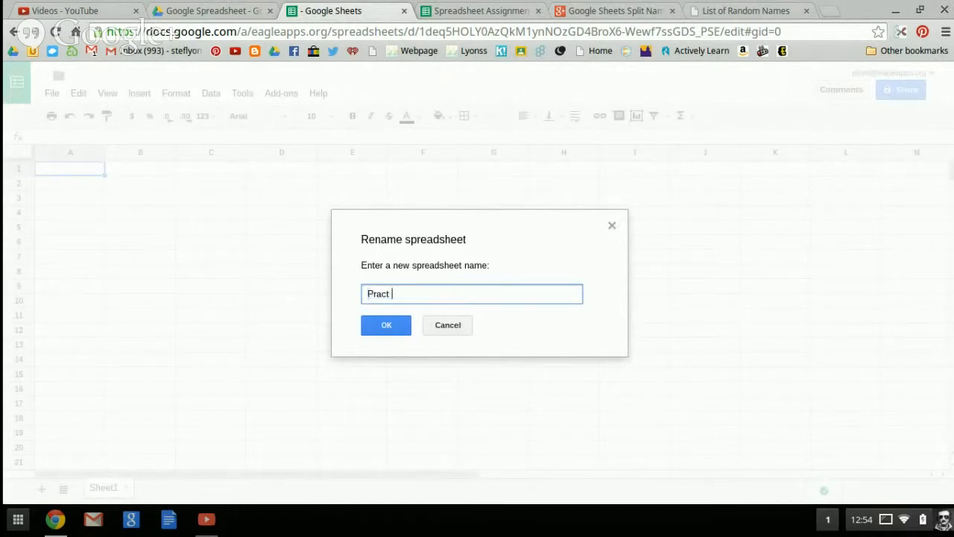
pyautogui.write('Sheet')
pyautogui.click(390, 321)
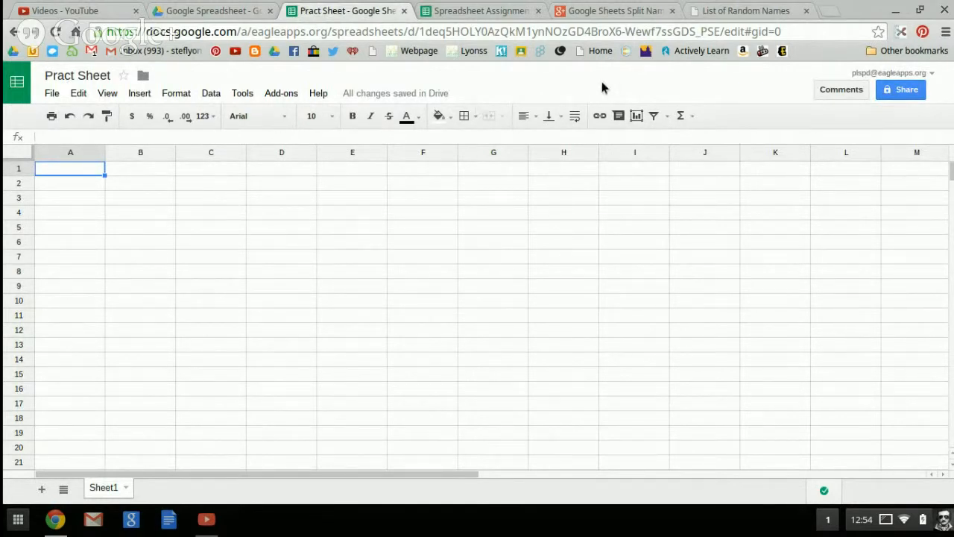
# Copy all 20 names from the List of Random Names page into column A of Pract Sheet, starting at cell A1.
pyautogui.click(722, 20)
pyautogui.click(726, 156)
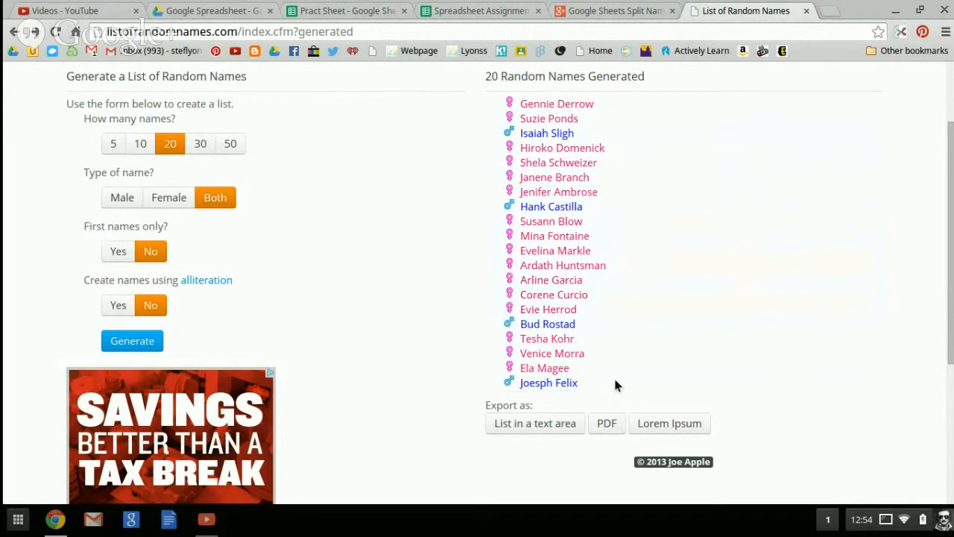
pyautogui.moveTo(595, 383); pyautogui.dragTo(514, 105)
pyautogui.hotkey('ctrl', 'c')
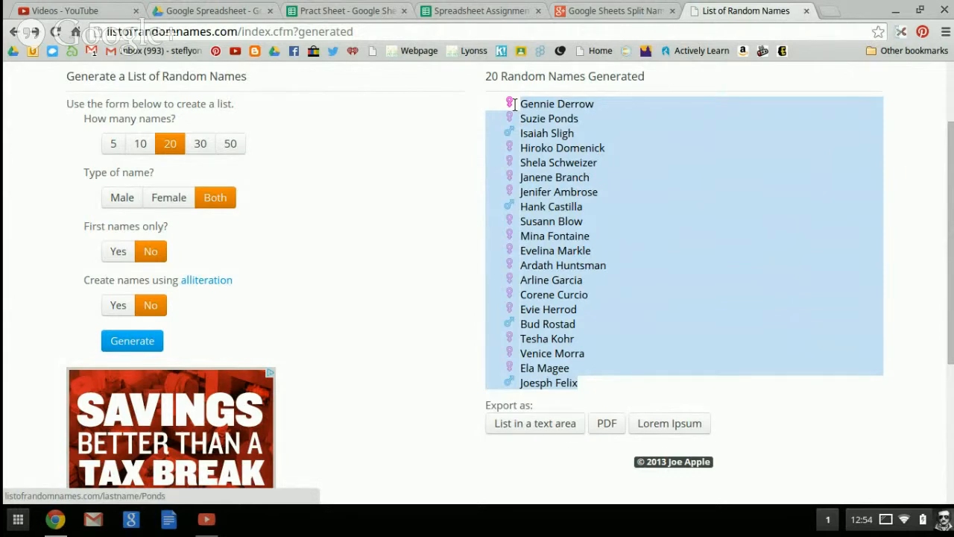
pyautogui.click(320, 10)
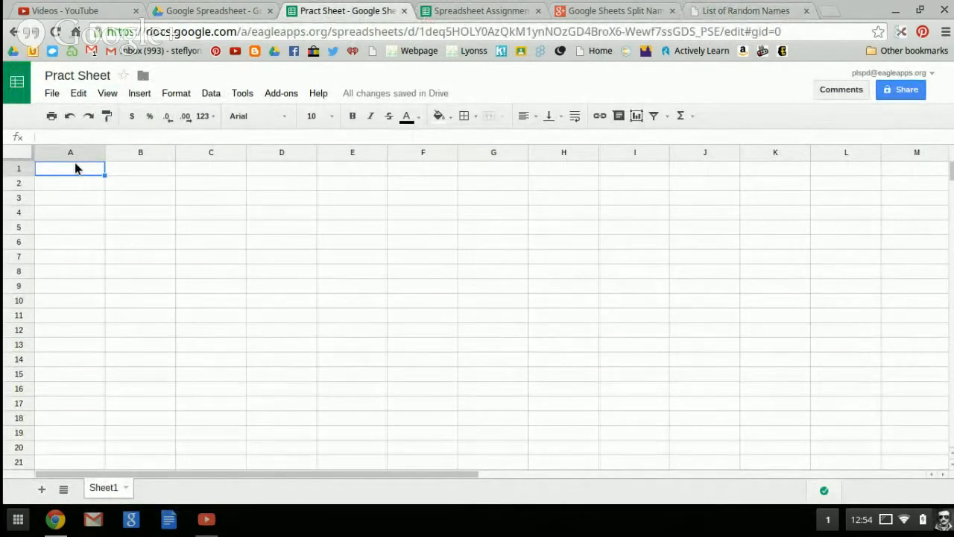
pyautogui.hotkey('ctrl', 'v')
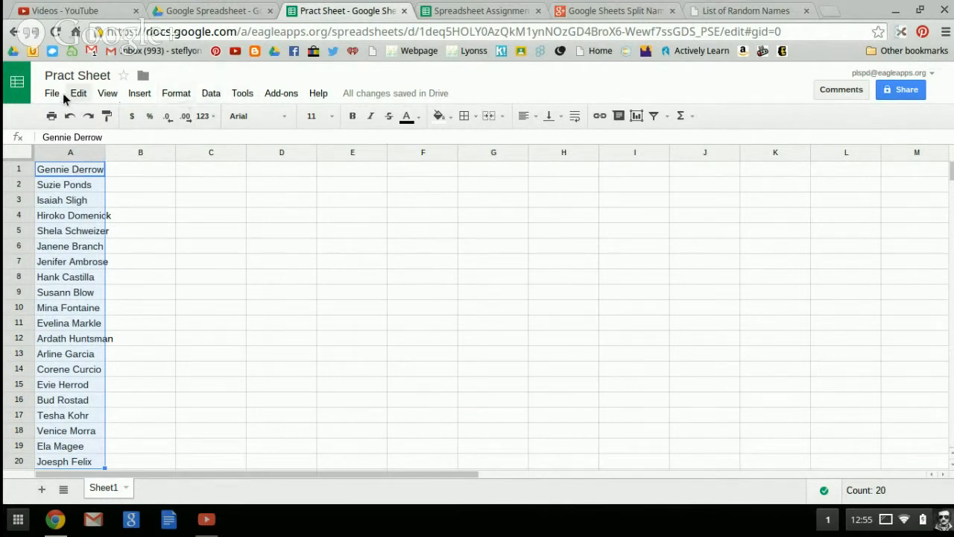
# Search the add-ons for "Split Name" and install the free Split Names add-on, accepting its requested permissions.
pyautogui.click(274, 93)
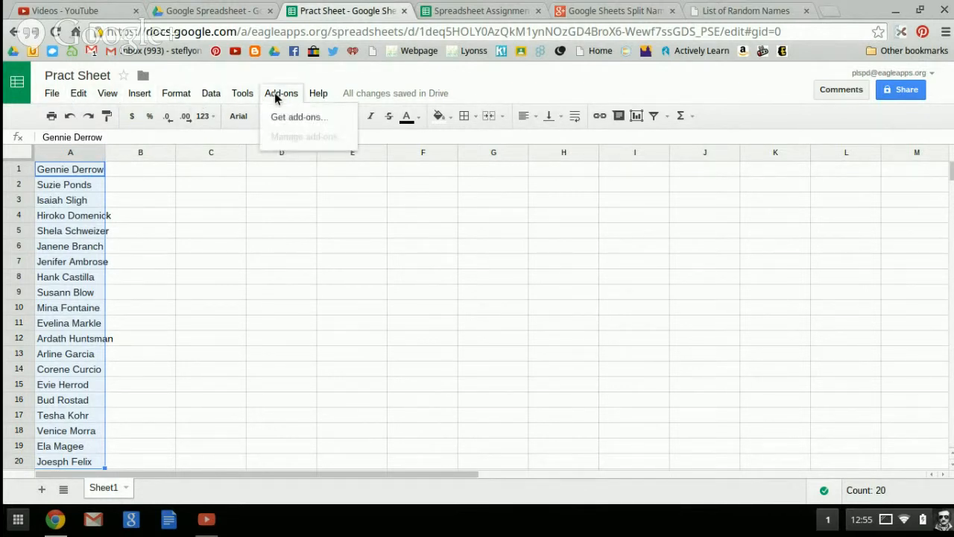
pyautogui.click(282, 119)
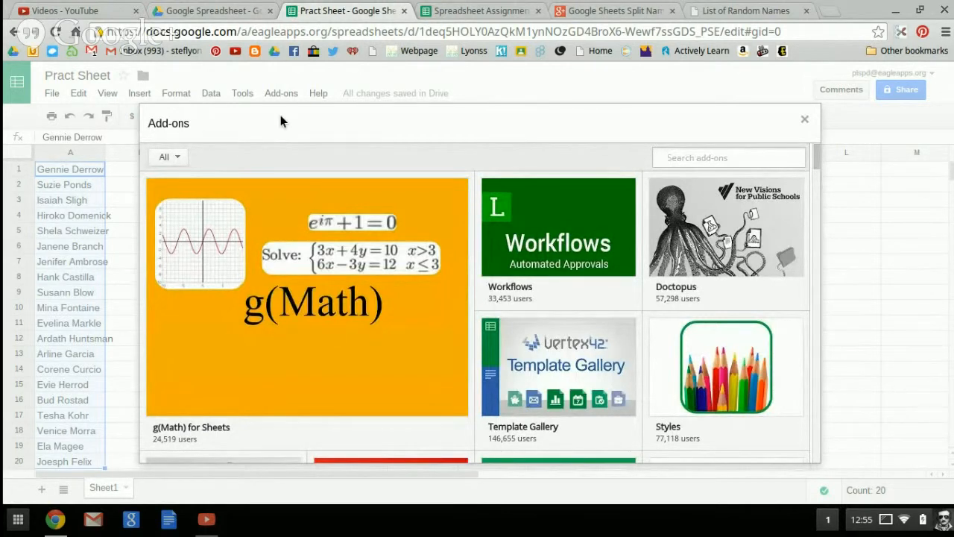
pyautogui.write('Split Name')
pyautogui.press('Return')
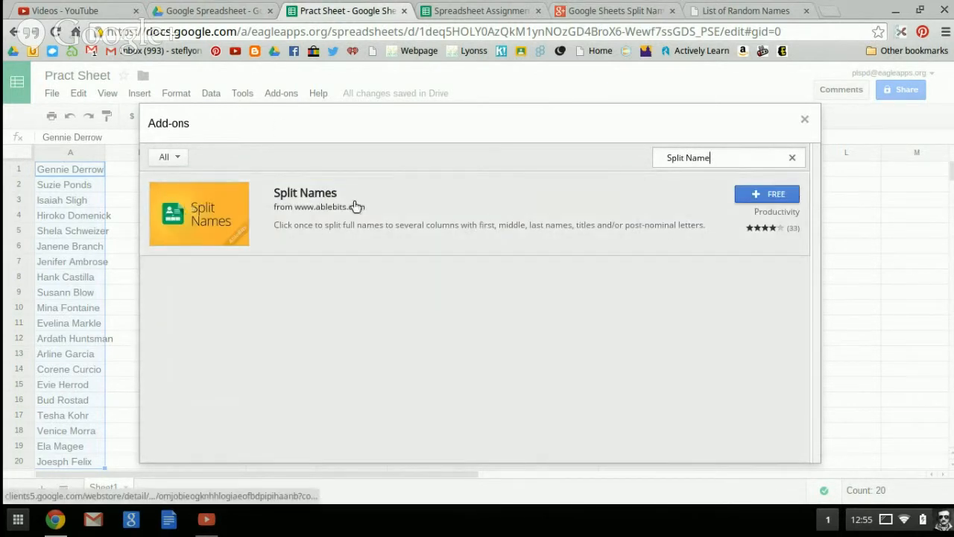
pyautogui.click(768, 198)
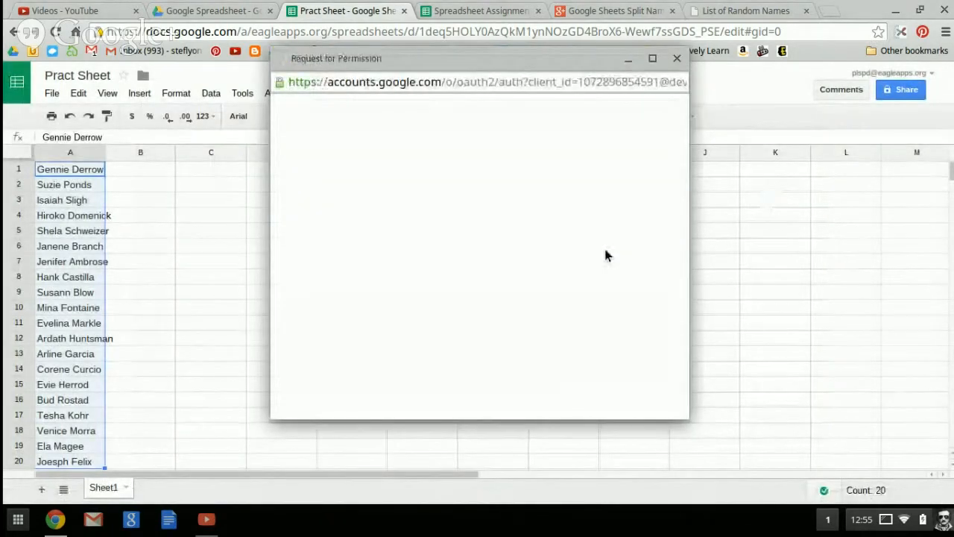
pyautogui.scroll(-2, 604, 249)
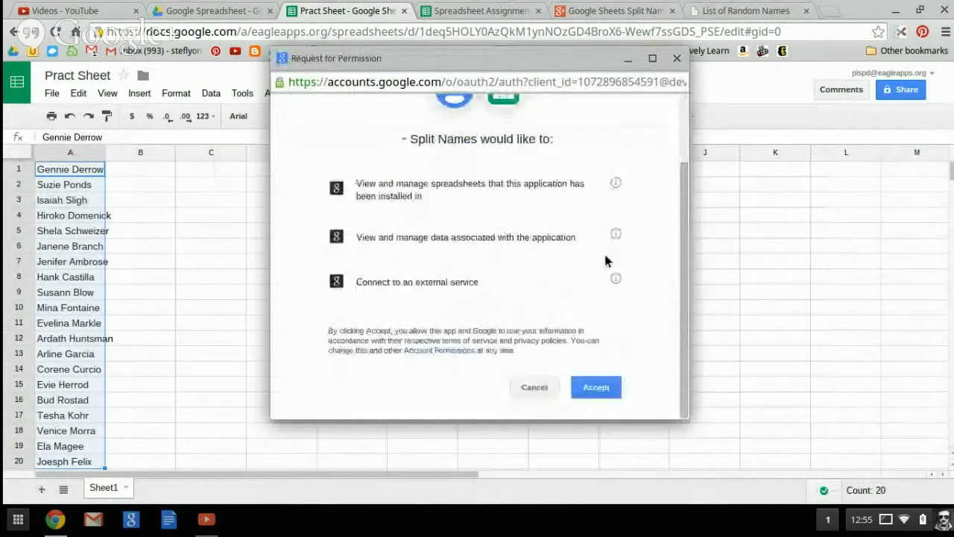
pyautogui.click(599, 388)
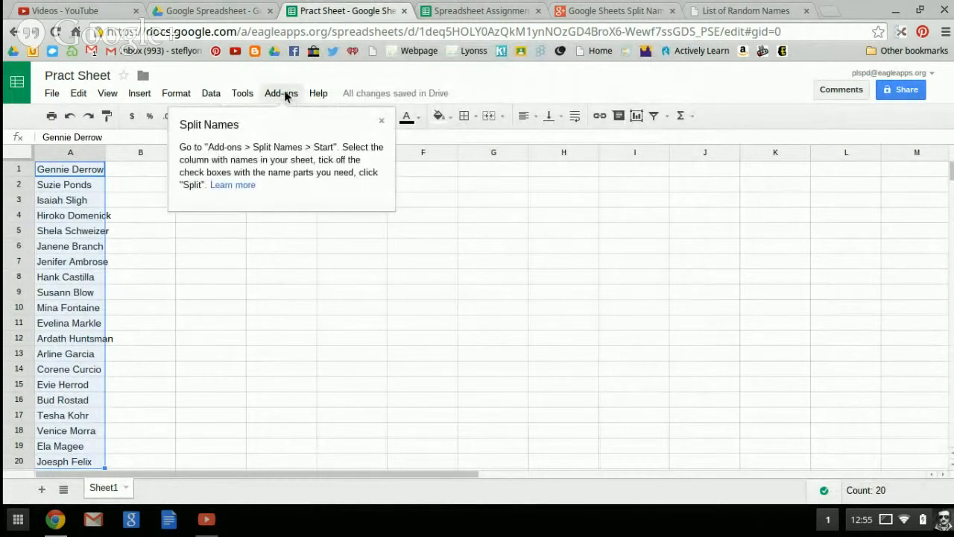
pyautogui.click(380, 120)
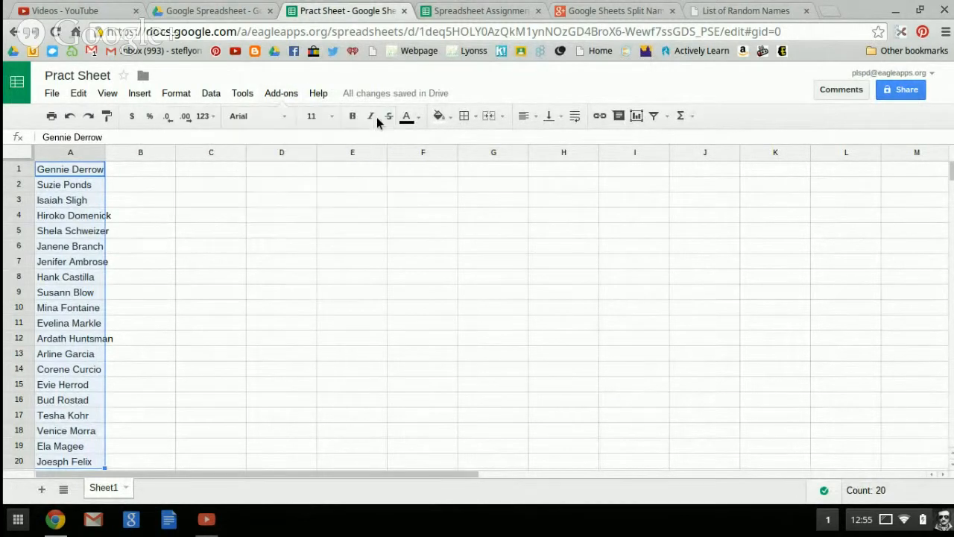
pyautogui.click(275, 93)
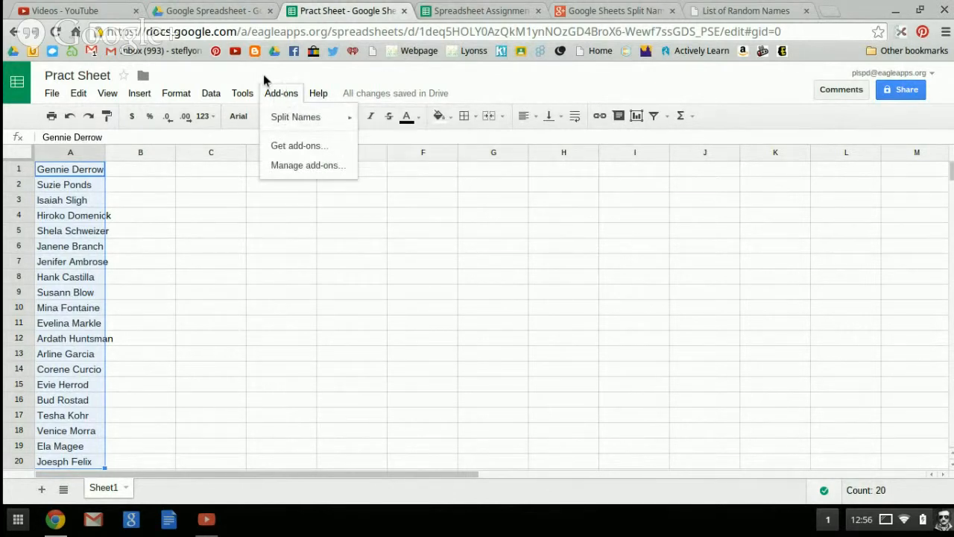
pyautogui.click(263, 74)
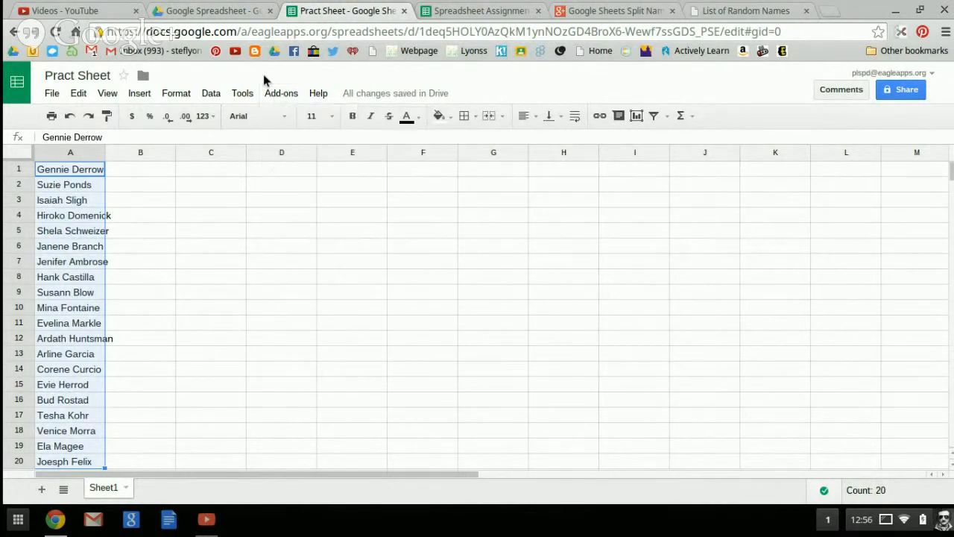
pyautogui.click(150, 135)
pyautogui.click(53, 159)
pyautogui.click(158, 244)
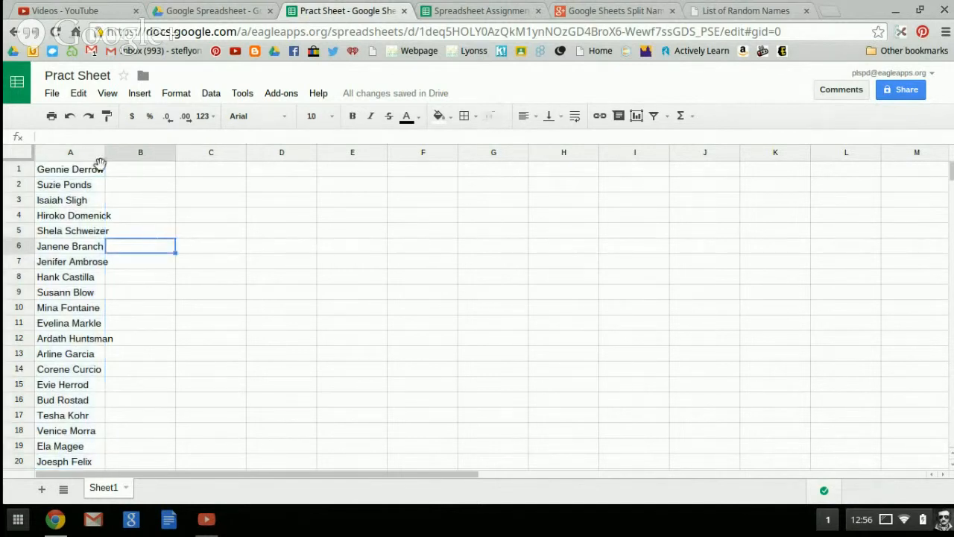
pyautogui.click(50, 155)
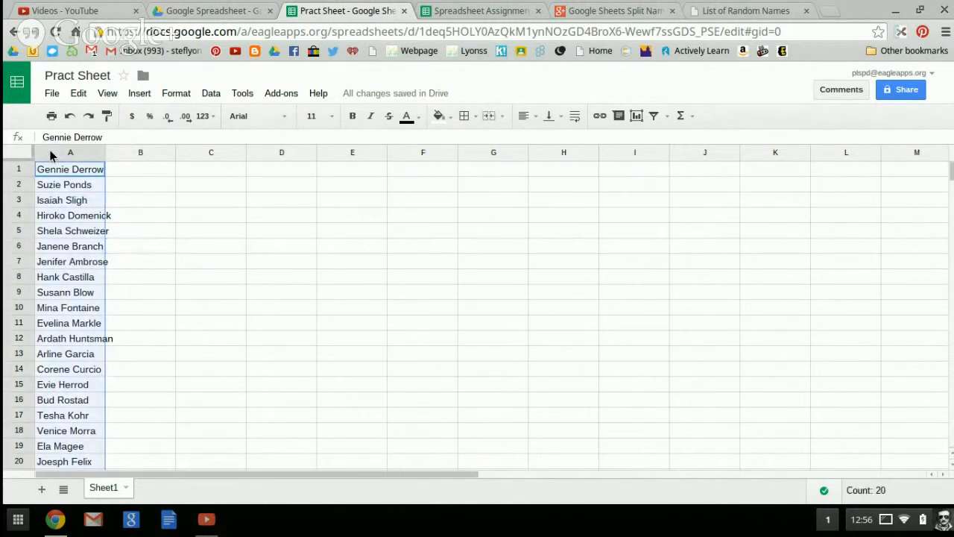
pyautogui.click(125, 150)
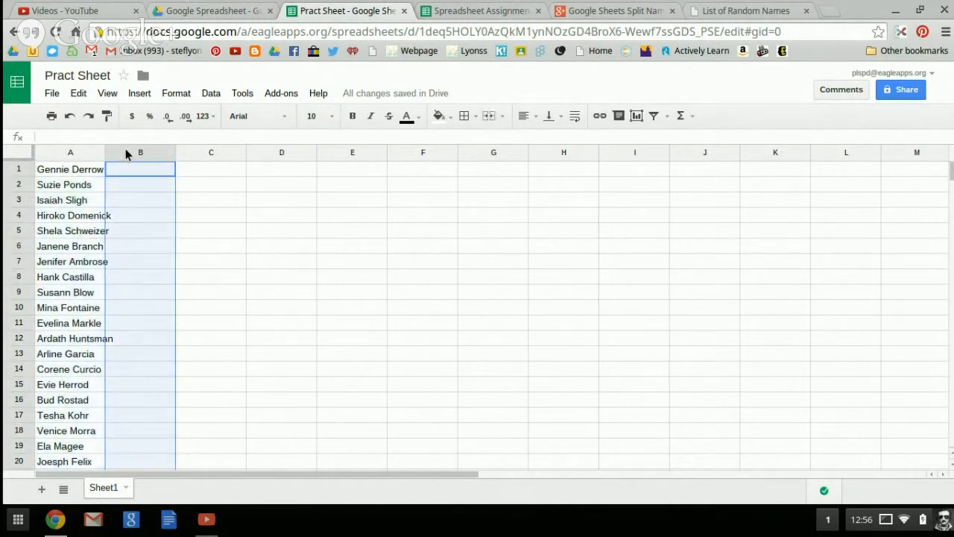
pyautogui.click(195, 151)
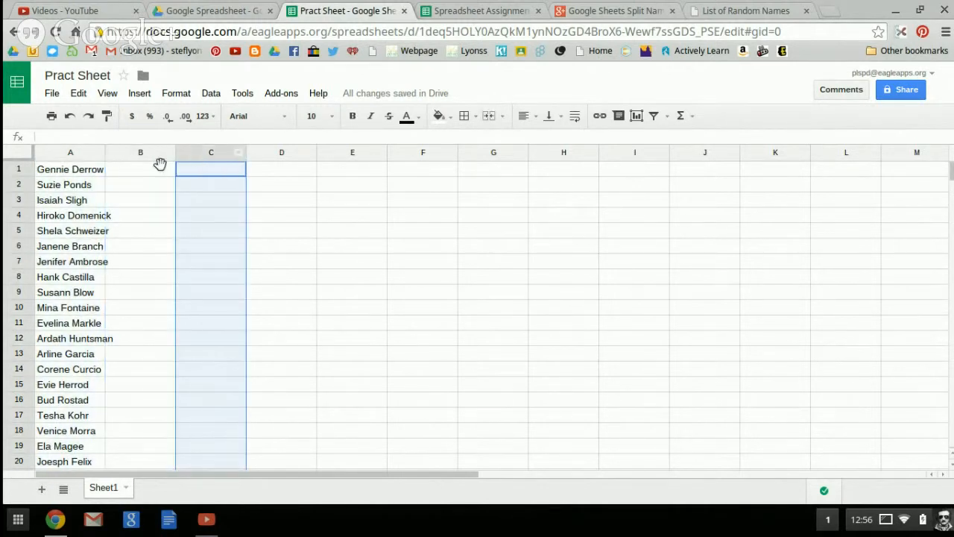
# Split the full names in column A into first name and last name columns with the Split Names add-on, without a header.
pyautogui.click(63, 156)
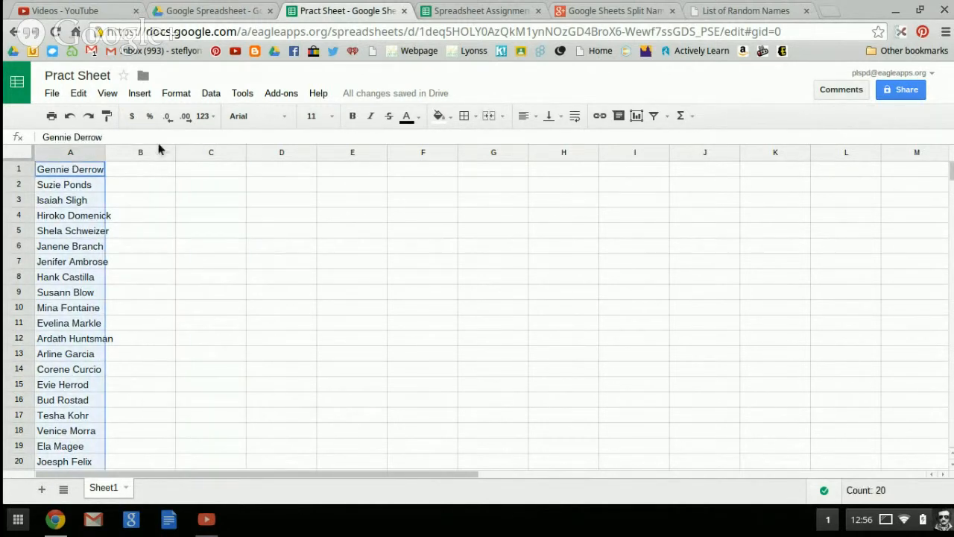
pyautogui.click(278, 95)
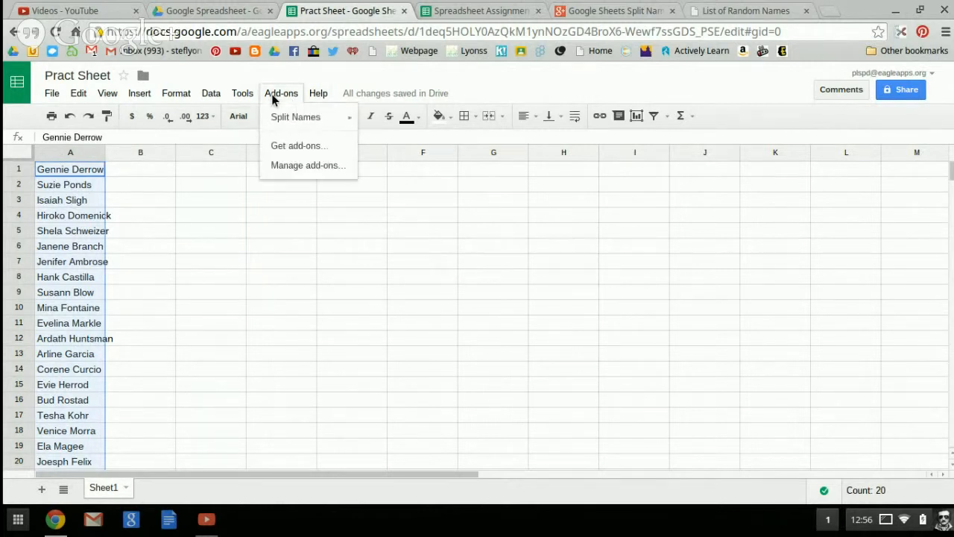
pyautogui.moveTo(286, 122)
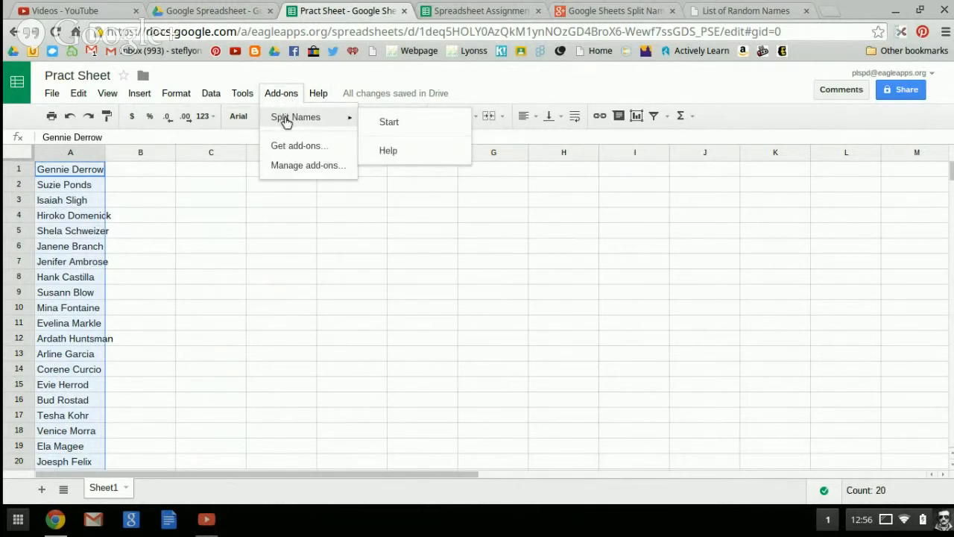
pyautogui.click(389, 122)
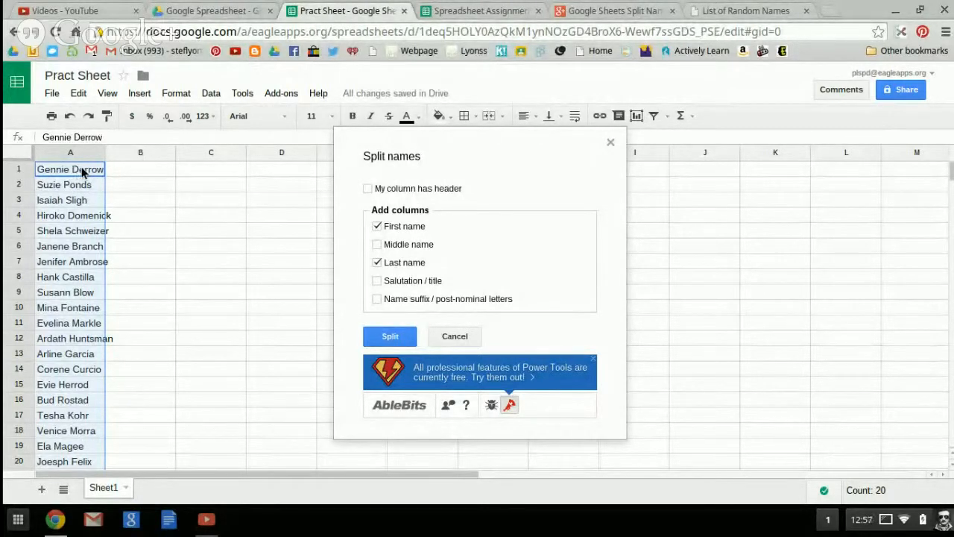
pyautogui.click(367, 189)
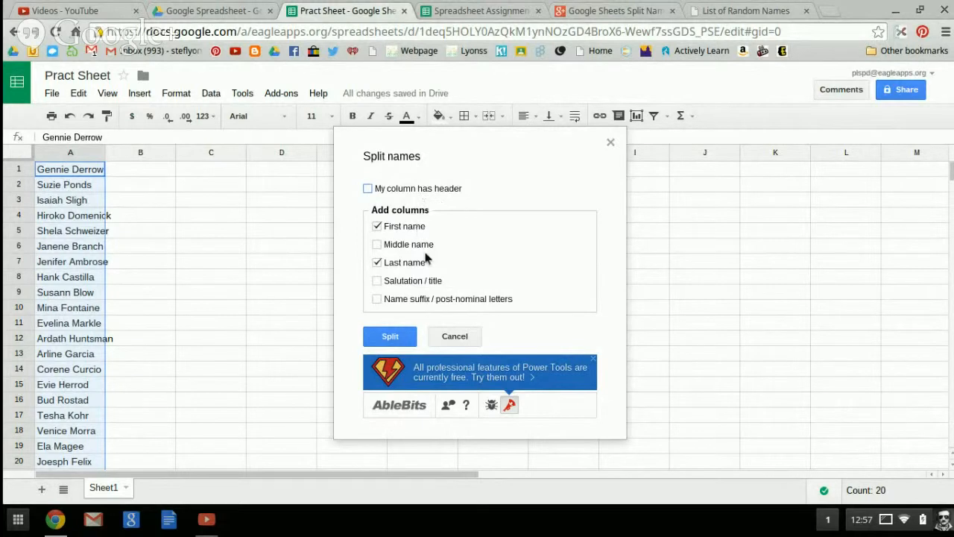
pyautogui.click(391, 337)
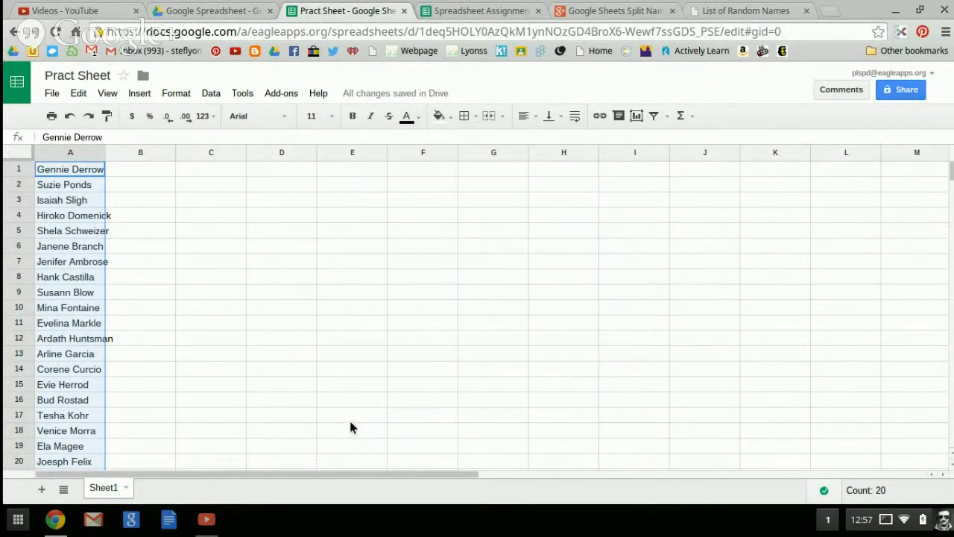
pyautogui.click(351, 421)
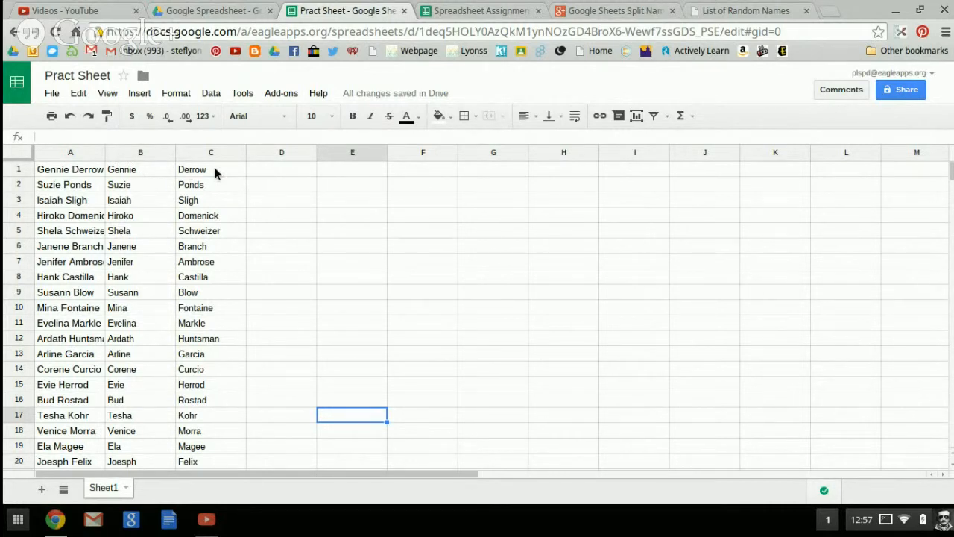
# Delete the full-name column A and move the first-name column after the last-name column.
pyautogui.rightClick(70, 154)
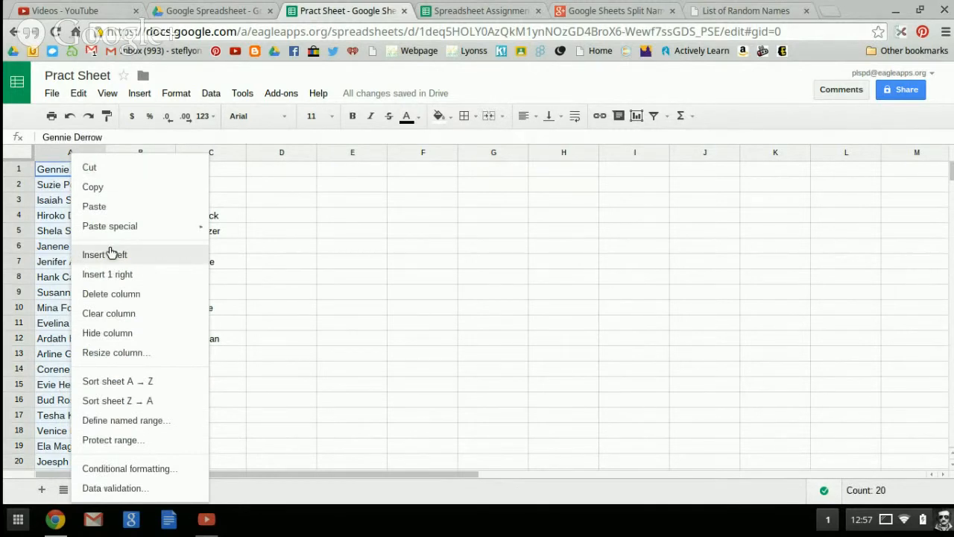
pyautogui.click(111, 295)
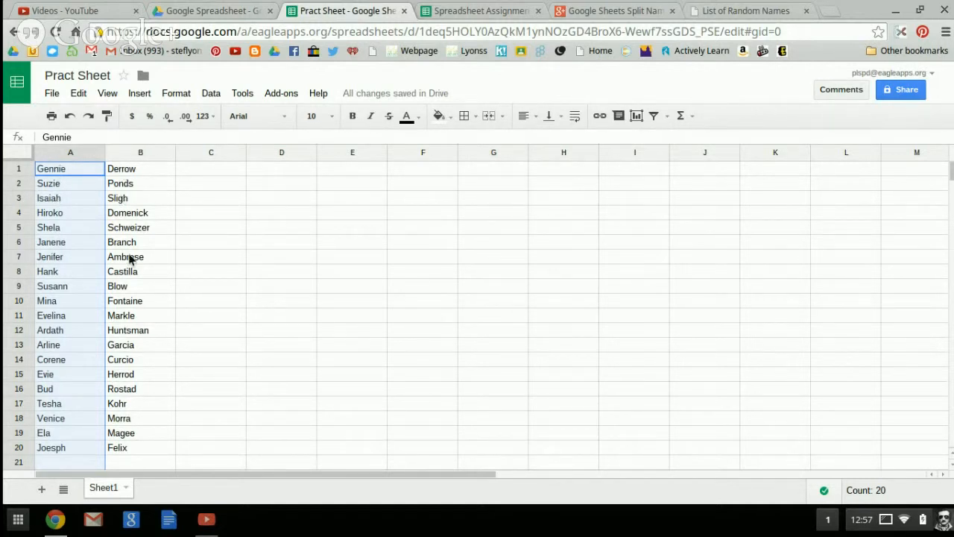
pyautogui.click(70, 153)
pyautogui.moveTo(69, 153); pyautogui.dragTo(139, 155)
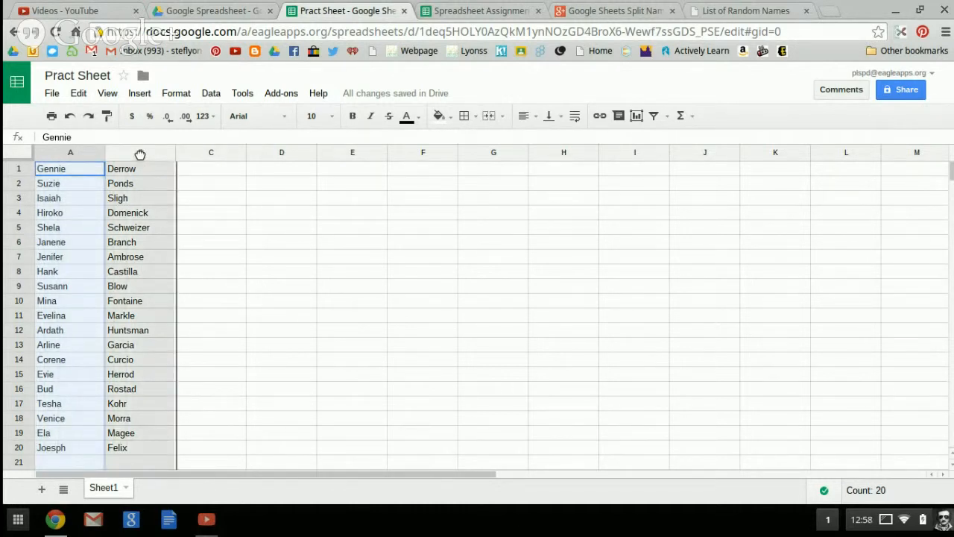
pyautogui.moveTo(139, 155); pyautogui.dragTo(139, 155)
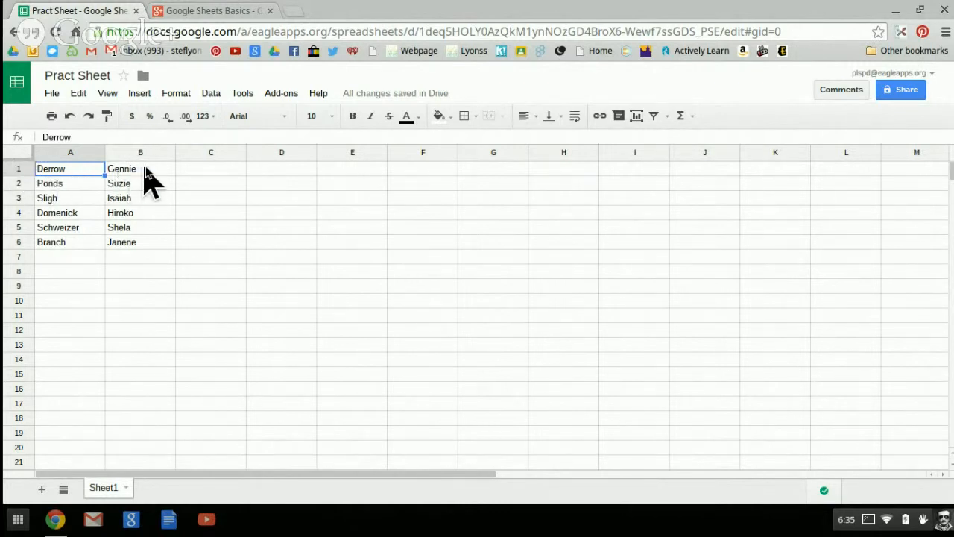
# Insert an empty row above row 1, the first row of names.
pyautogui.click(20, 170)
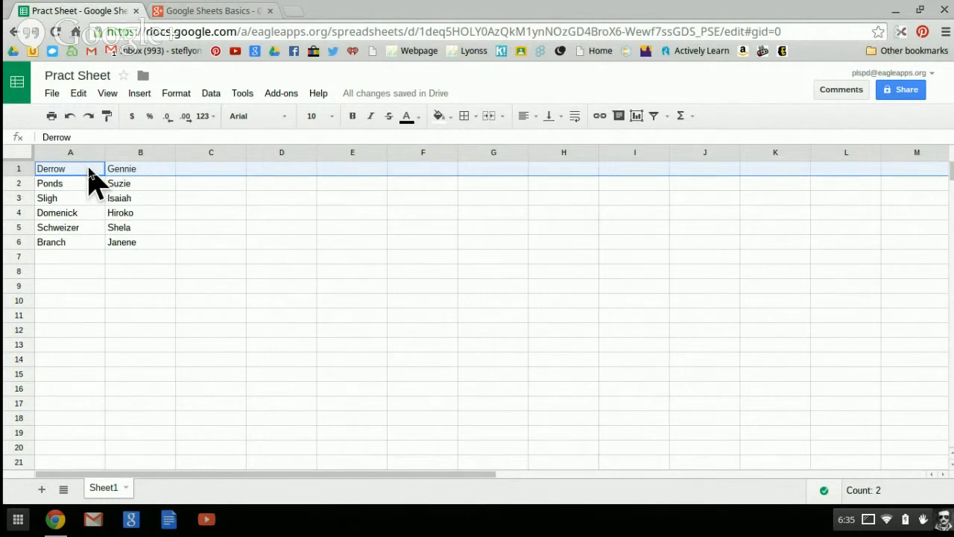
pyautogui.click(137, 95)
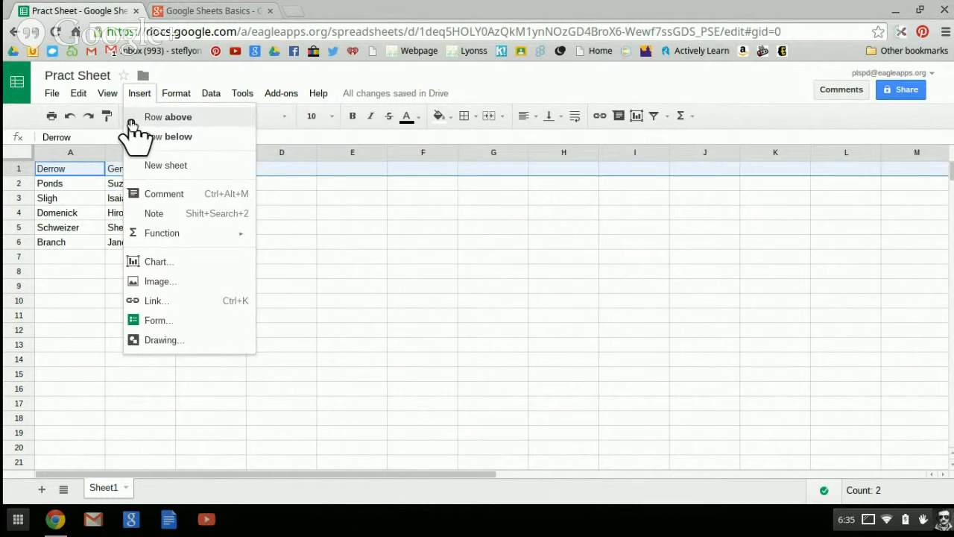
pyautogui.click(134, 119)
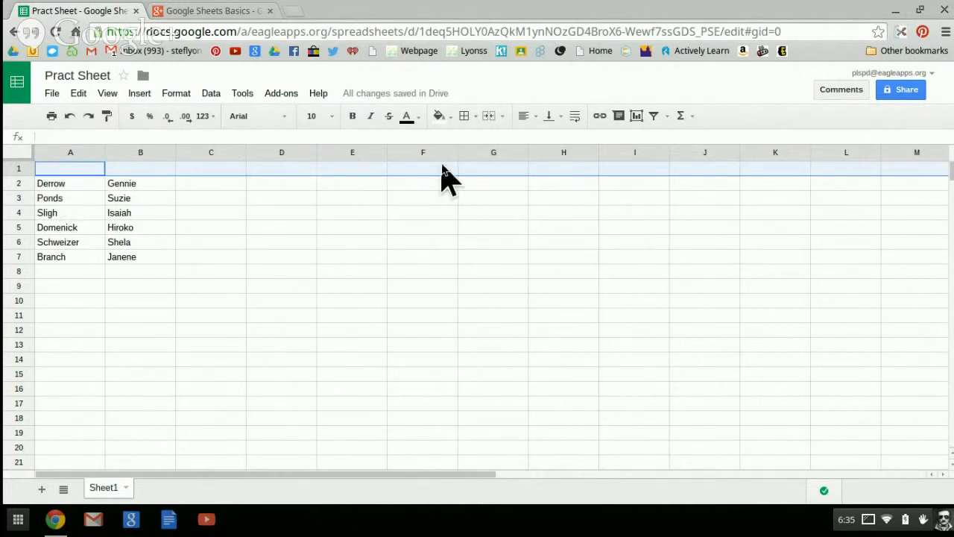
# Enter the column headers Last Name in cell A1 and First Name in cell B1.
pyautogui.click(77, 169)
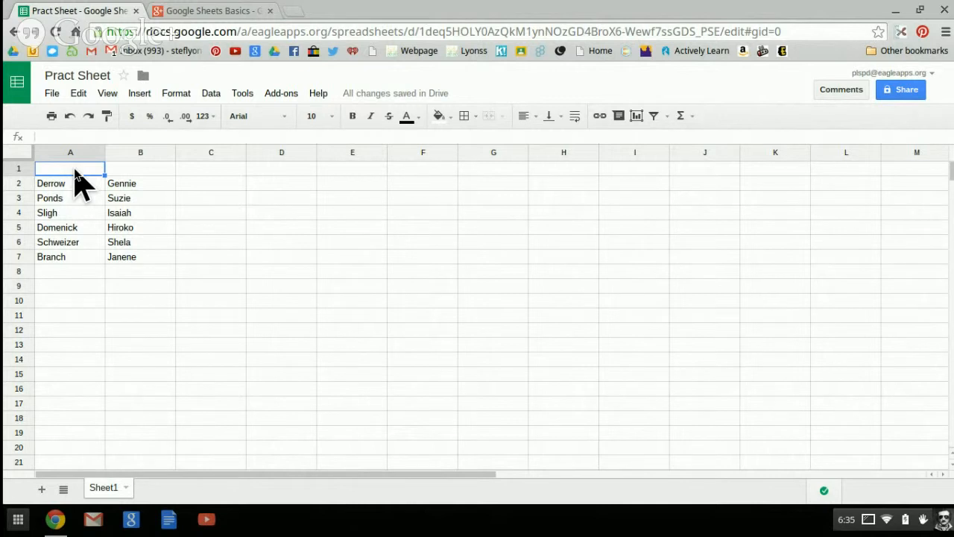
pyautogui.write('First')
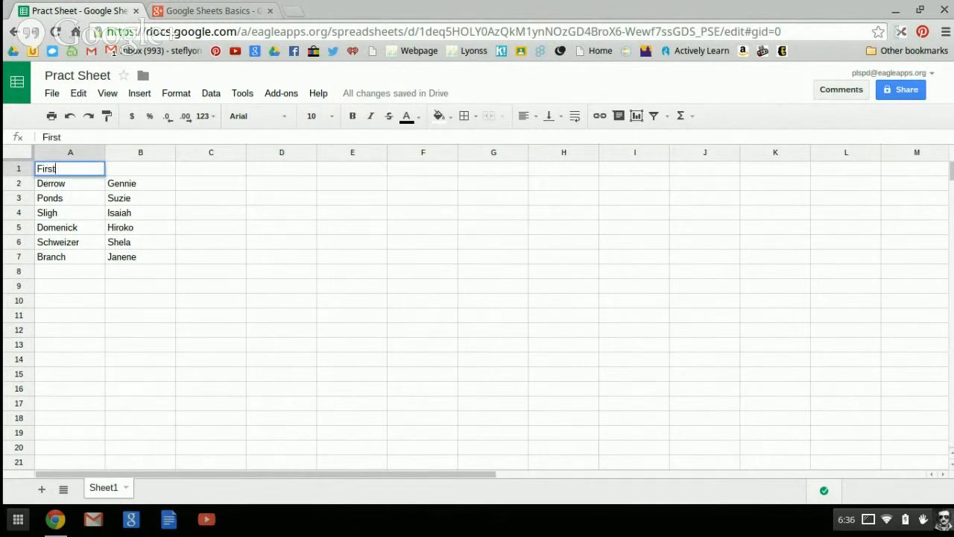
pyautogui.press('BackSpace')
pyautogui.press('BackSpace')
pyautogui.press('BackSpace')
pyautogui.press('BackSpace')
pyautogui.press('BackSpace')
pyautogui.write('Last Name')
pyautogui.press('Tab')
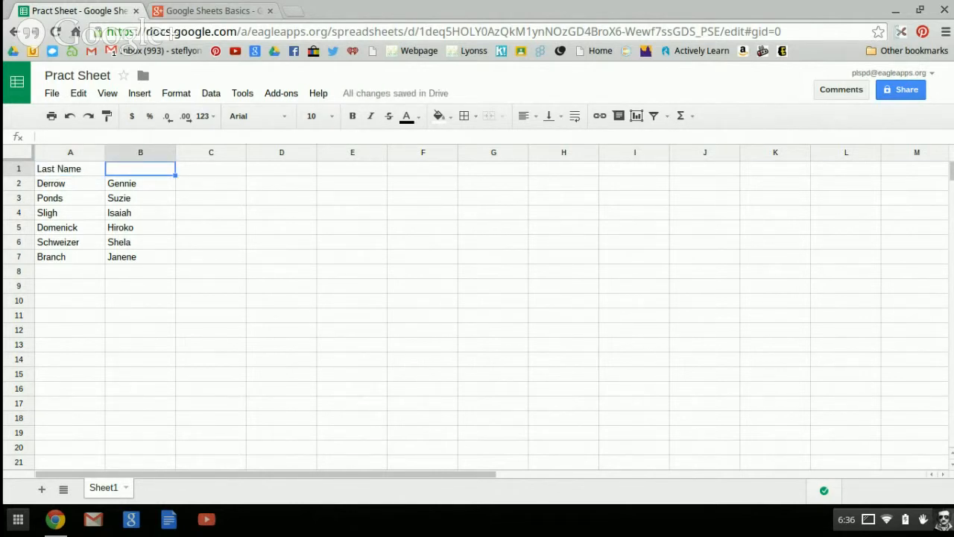
pyautogui.write('First Name')
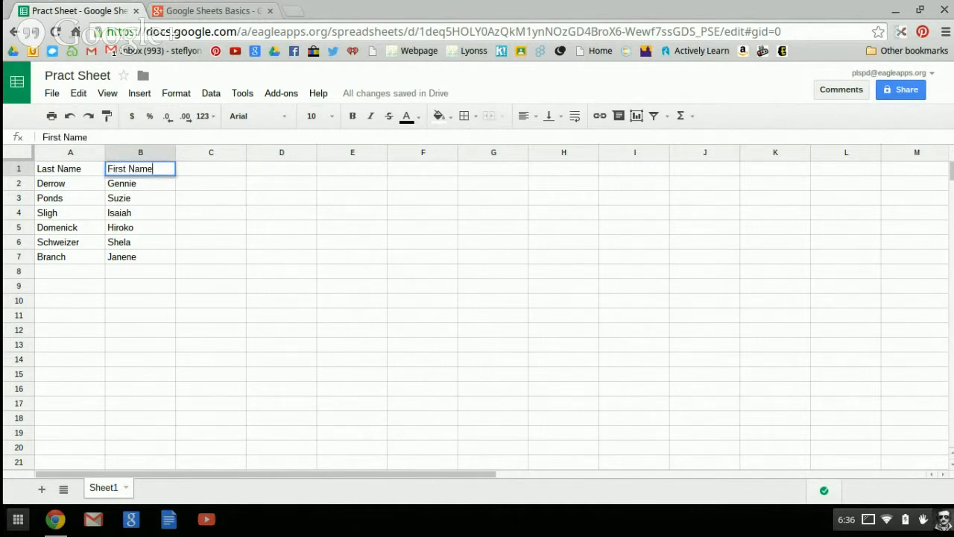
pyautogui.press('Tab')
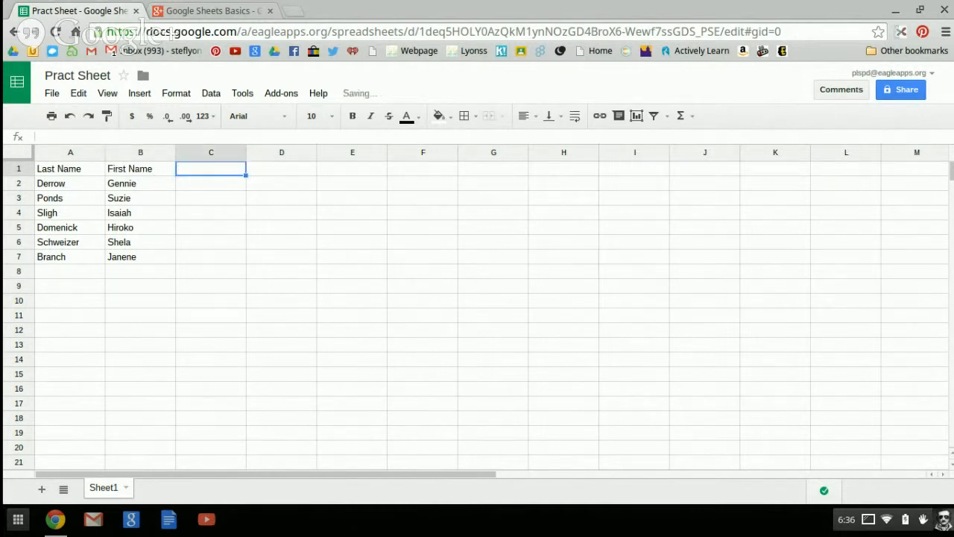
# Add the headers Class in cell C1 and Assignments in cell D1.
pyautogui.write('Class')
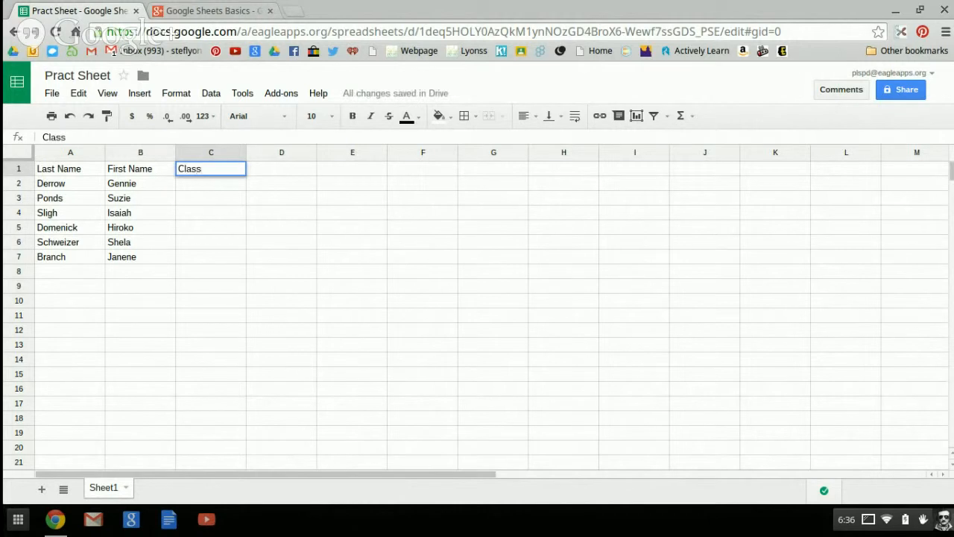
pyautogui.press('Tab')
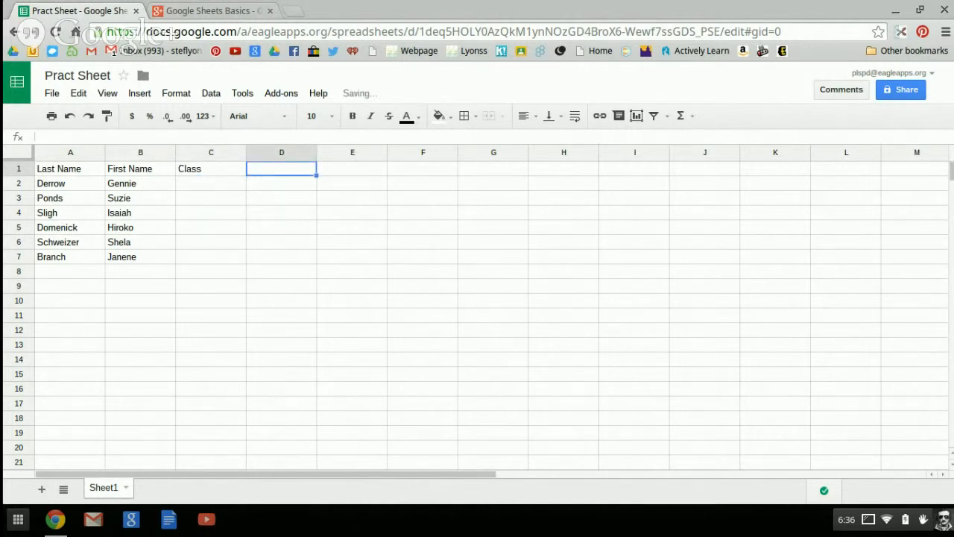
pyautogui.write('Assig')
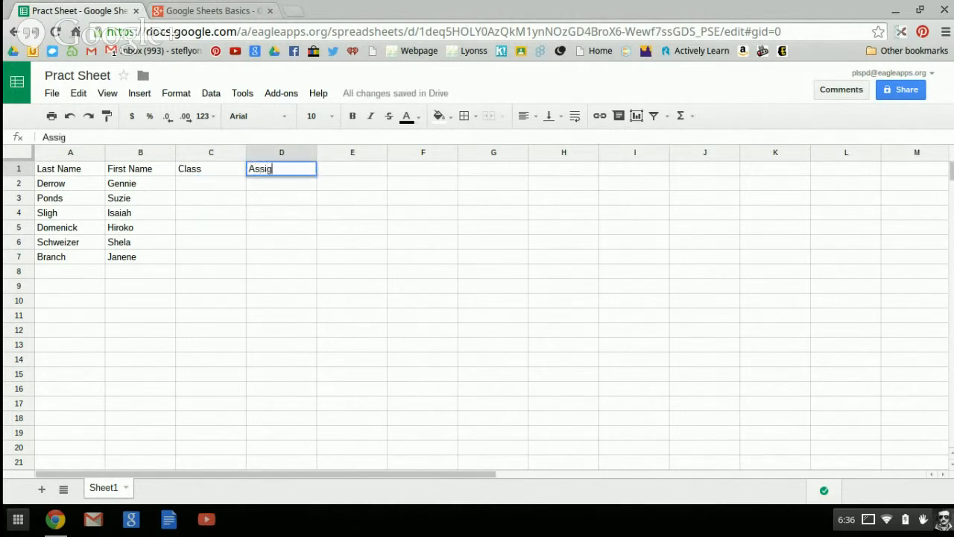
pyautogui.write('nments')
pyautogui.press('Tab')
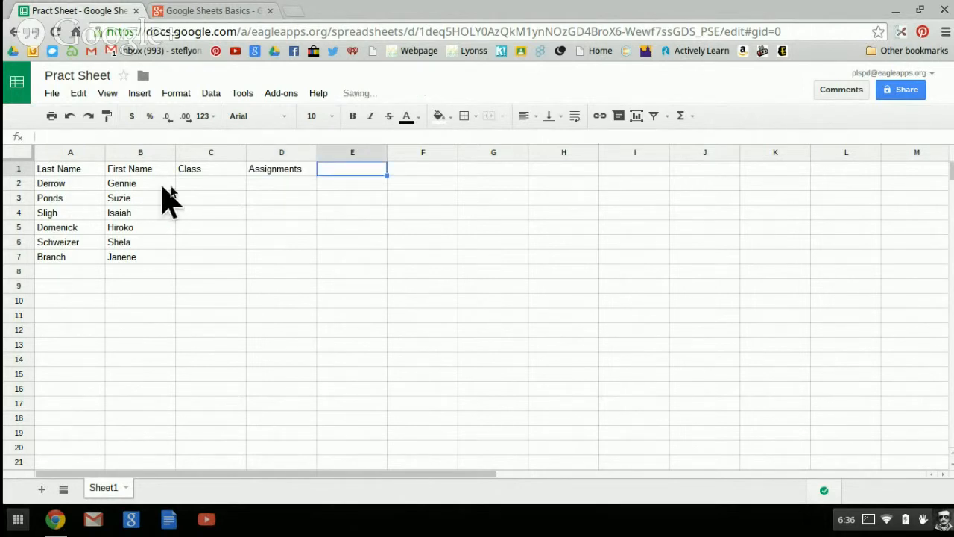
# Replace the header in cell D1 with Assignment 1.
pyautogui.click(304, 170)
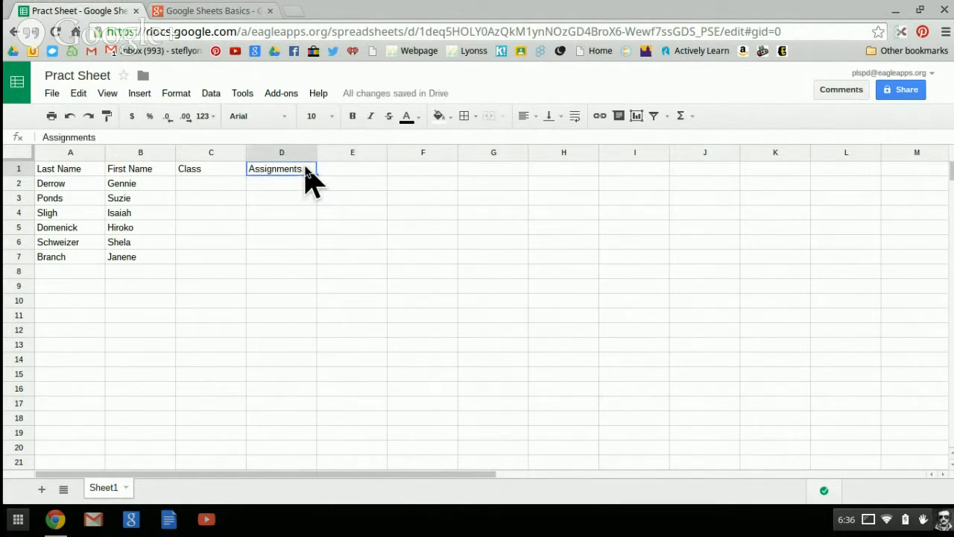
pyautogui.press('BackSpace')
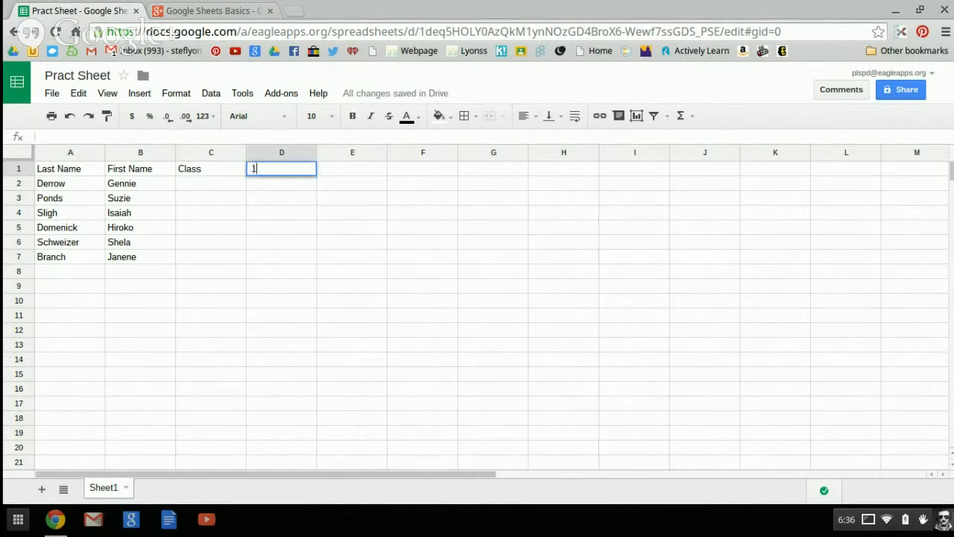
pyautogui.write('Assignments')
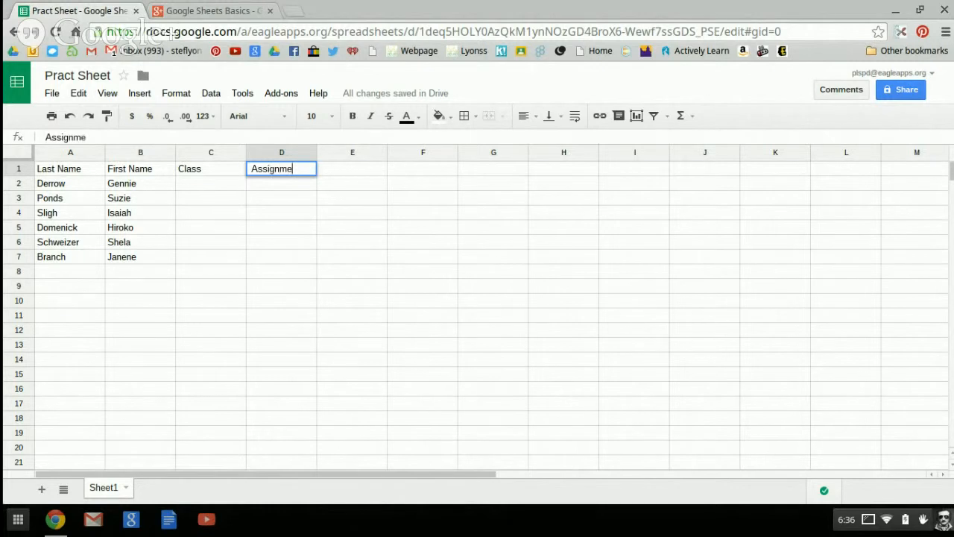
pyautogui.press('BackSpace')
pyautogui.press('BackSpace')
pyautogui.write('1')
pyautogui.press('Tab')
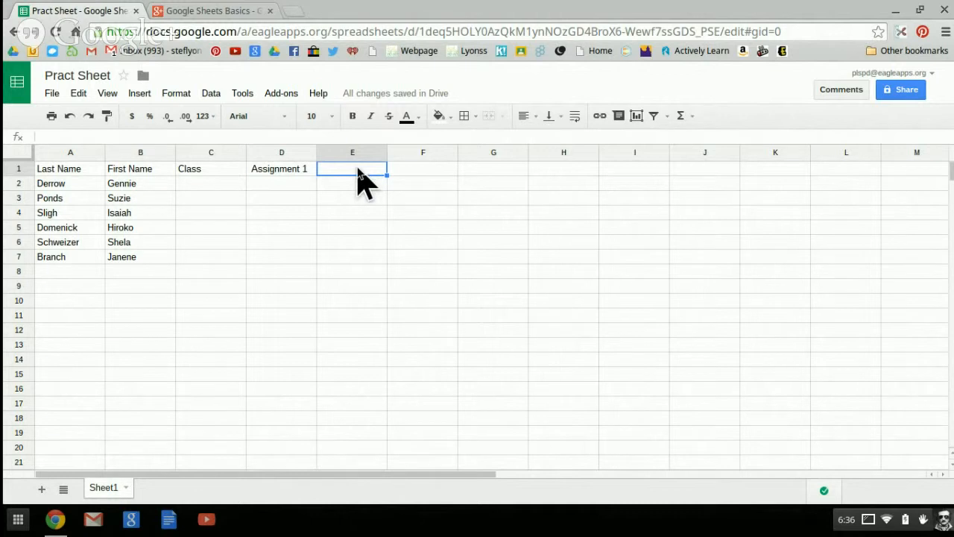
# Enter the headers Assignments 2 in cell E1 and Assignment 3 in cell F1.
pyautogui.write('Assi')
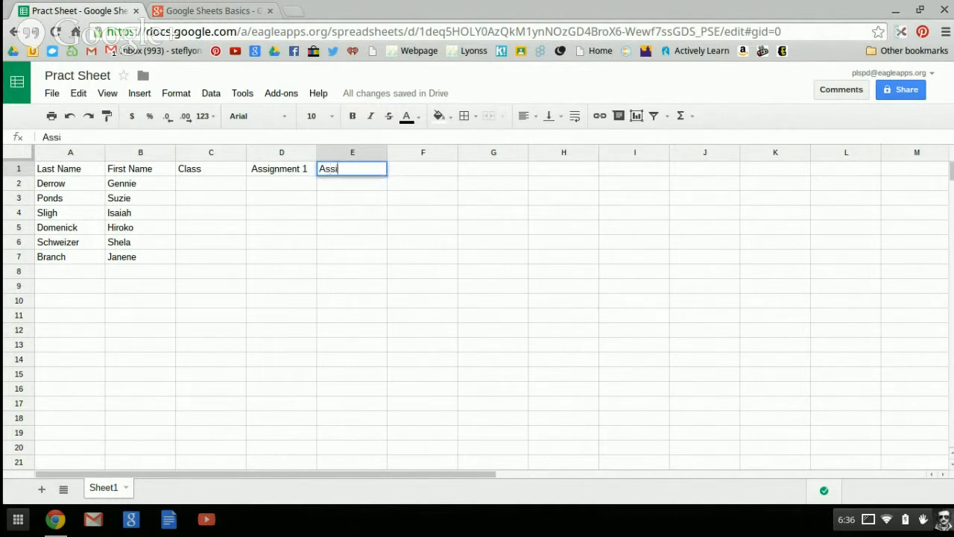
pyautogui.write('gnments 2')
pyautogui.press('Tab')
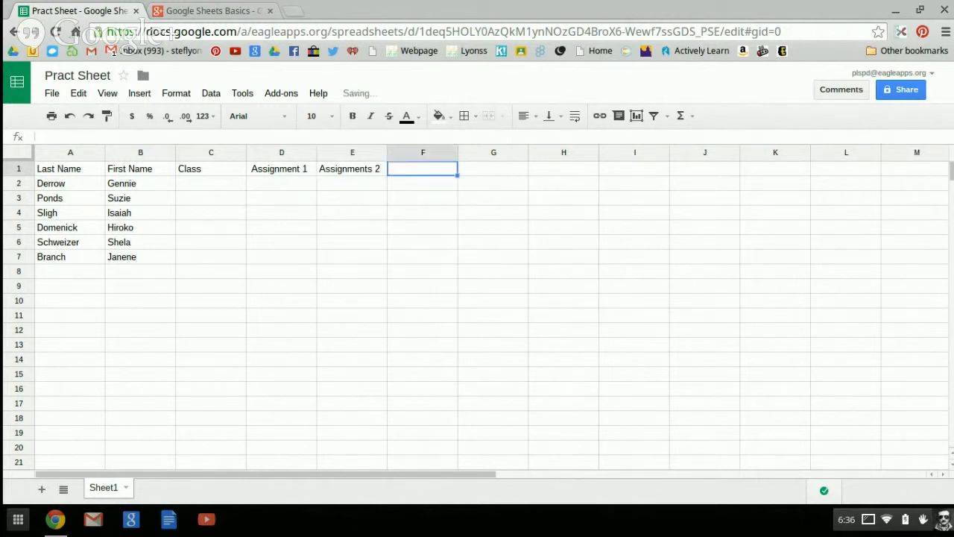
pyautogui.write('Assi')
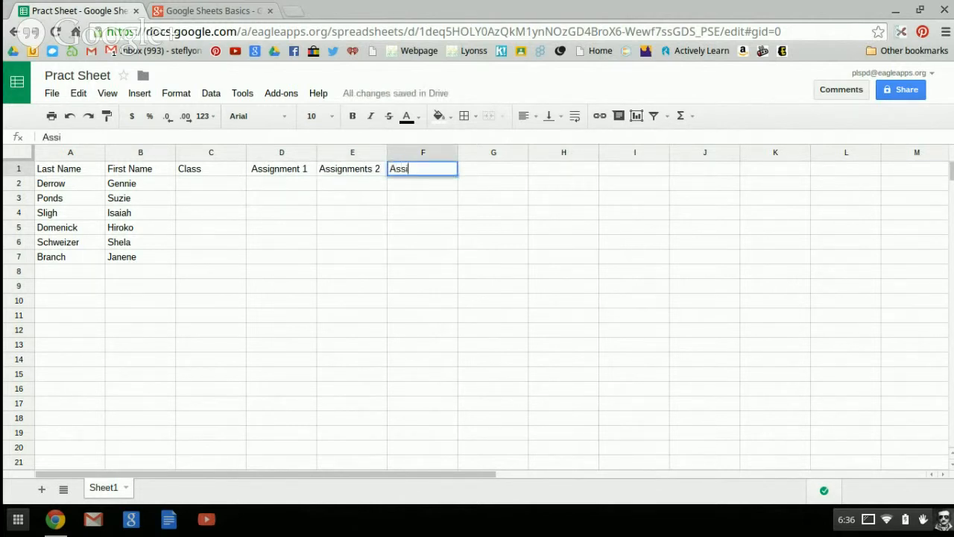
pyautogui.write('gnment 3')
# Correct the header in cell E1 to the singular Assignment 2.
pyautogui.click(374, 176)
pyautogui.hotkey('ctrl', 'z')
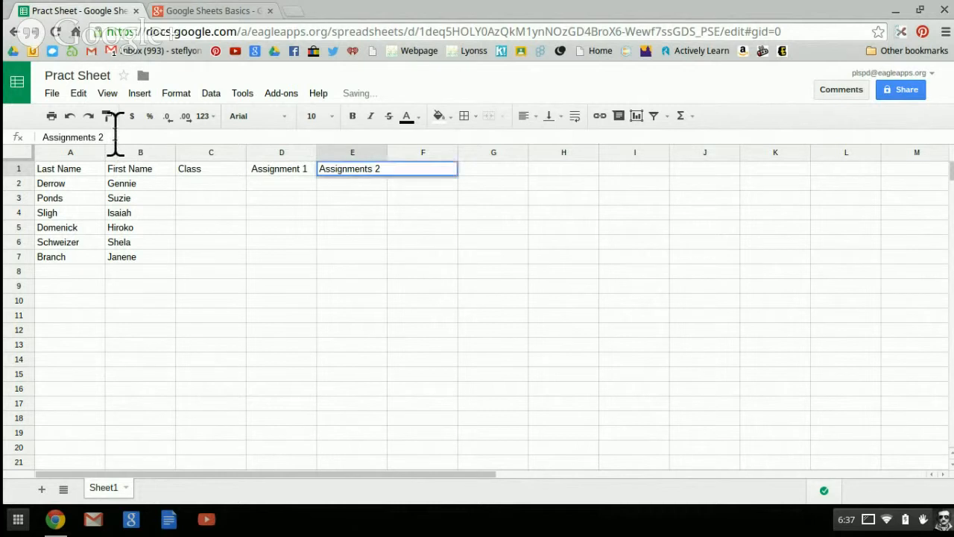
pyautogui.click(97, 137)
pyautogui.press('BackSpace')
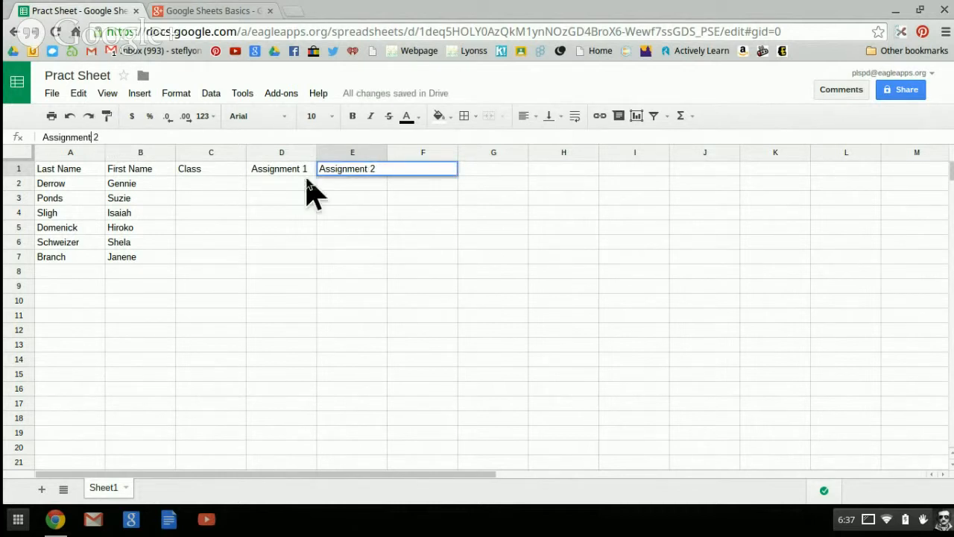
pyautogui.click(409, 170)
# Enter the header Total in cell G1, after the three assignment columns.
pyautogui.click(402, 154)
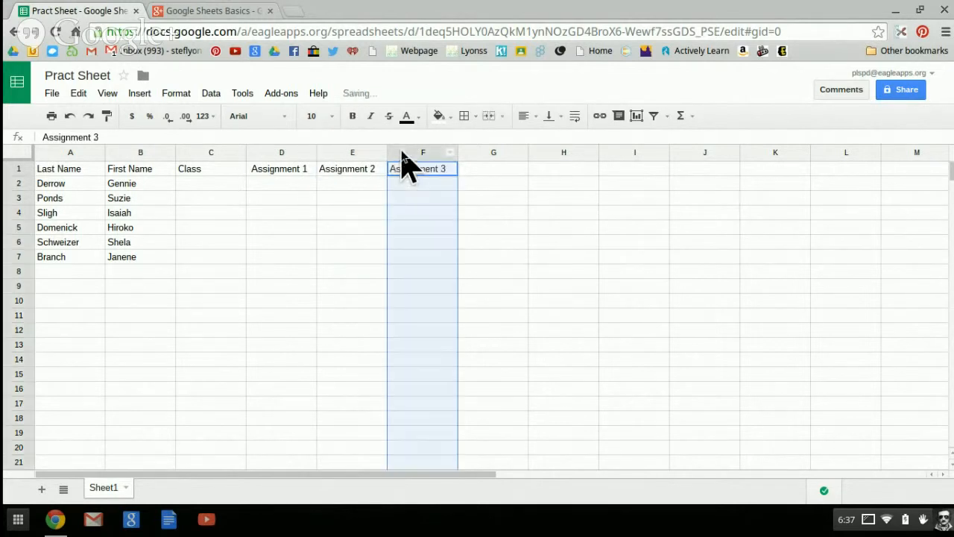
pyautogui.click(477, 152)
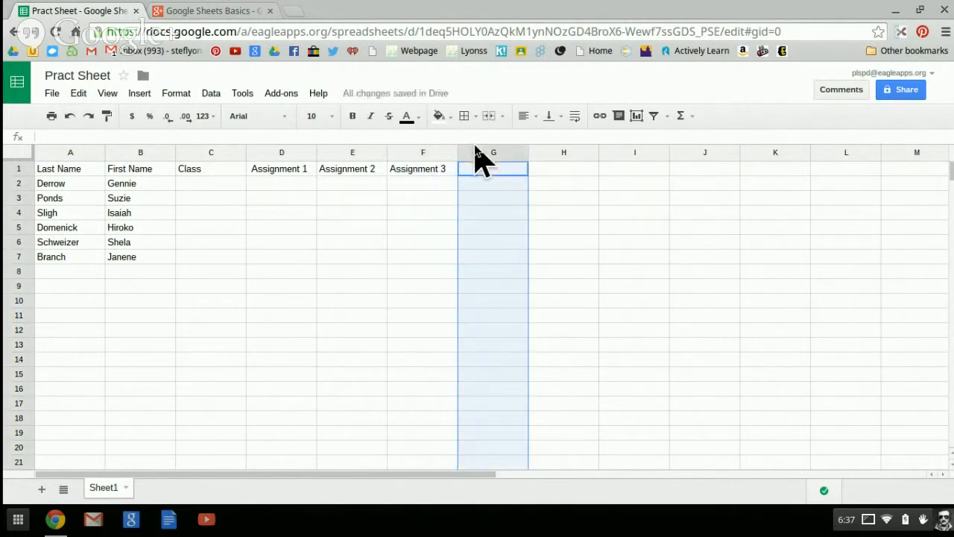
pyautogui.click(495, 169)
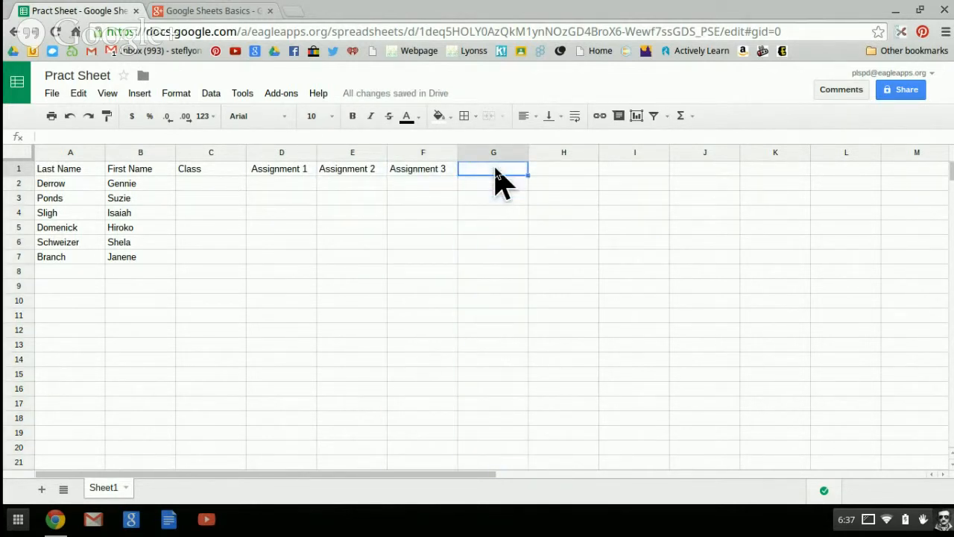
pyautogui.write('R')
pyautogui.press('BackSpace')
pyautogui.write('Total')
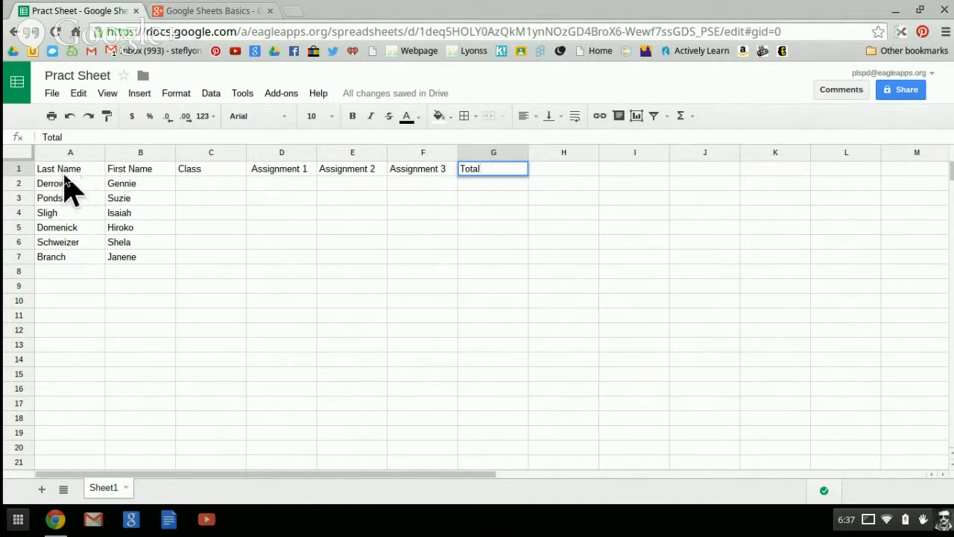
# Make the whole header row 1 bold and freeze 1 row so it stays in place.
pyautogui.click(24, 171)
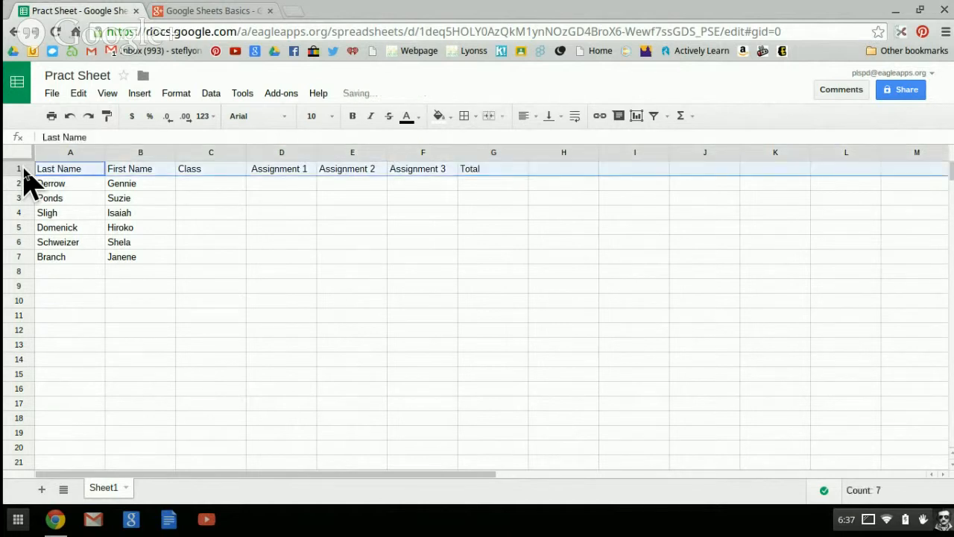
pyautogui.click(351, 120)
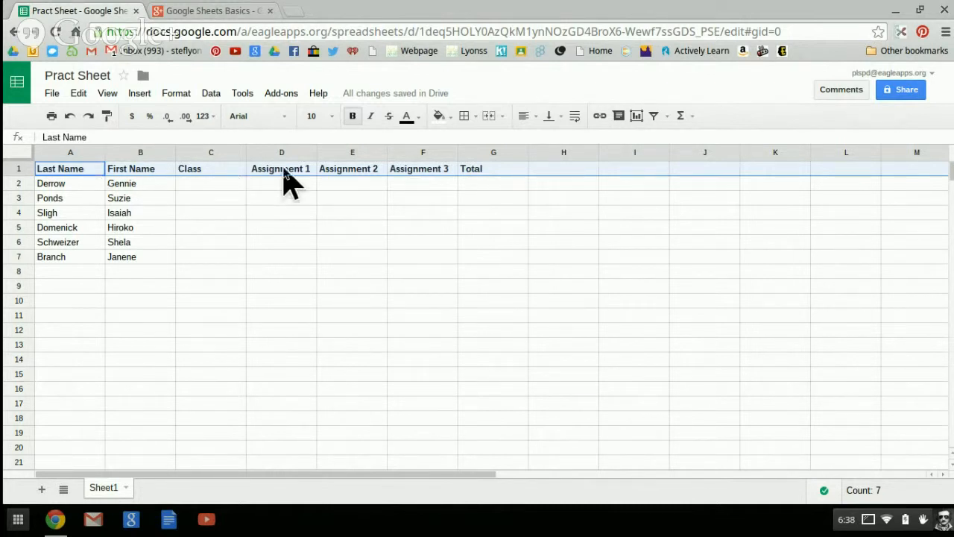
pyautogui.click(105, 100)
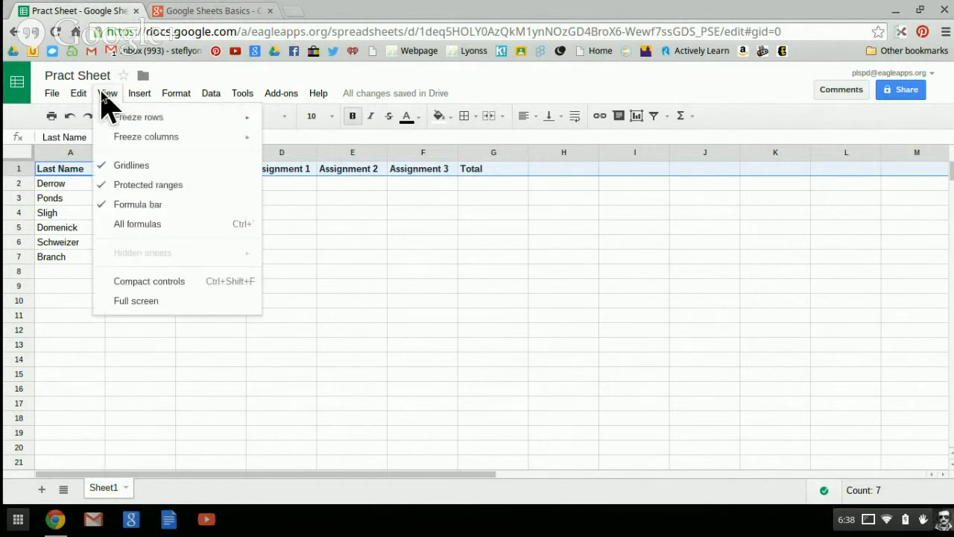
pyautogui.moveTo(125, 123)
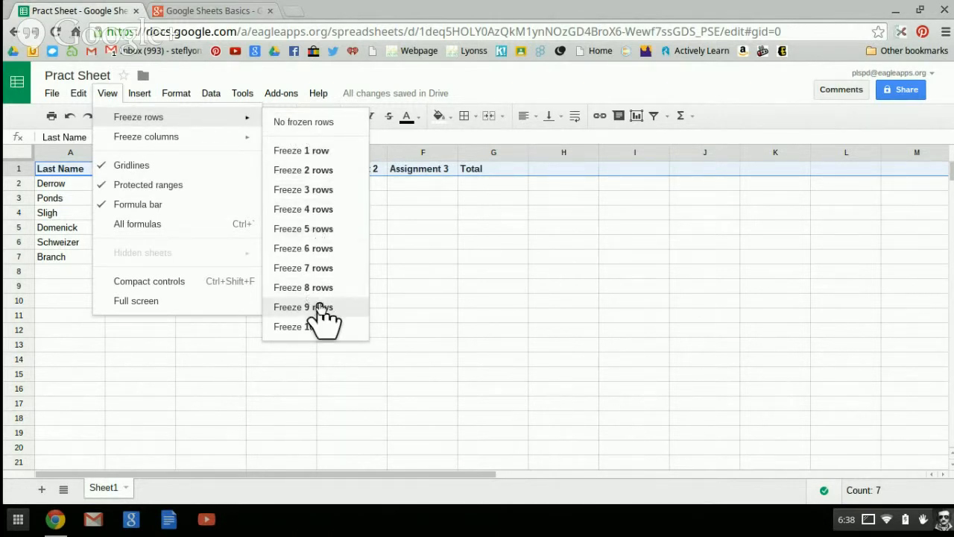
pyautogui.click(302, 152)
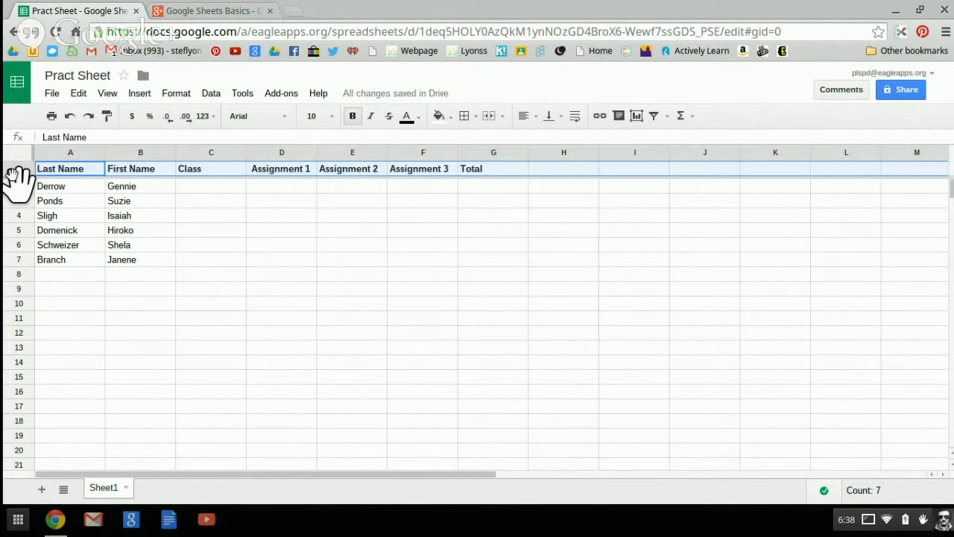
pyautogui.click(8, 160)
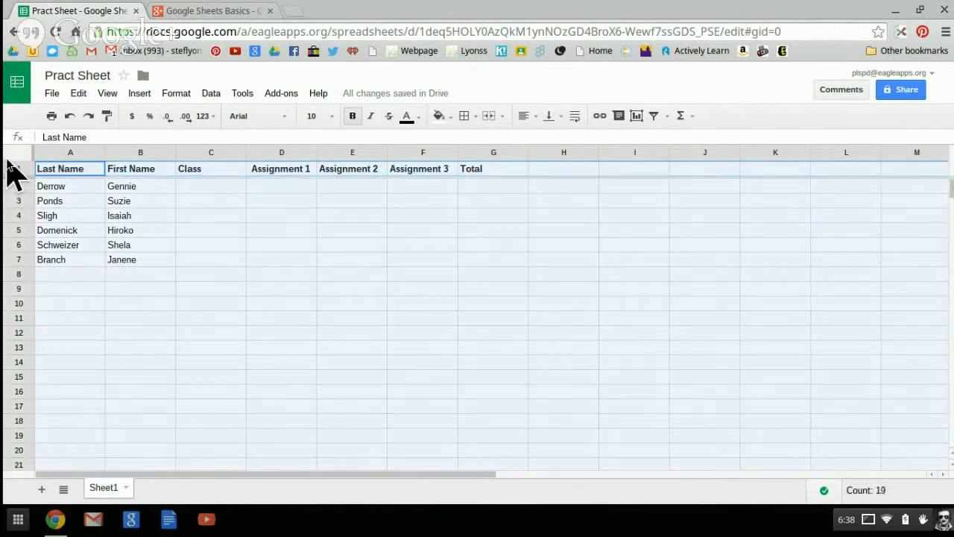
pyautogui.click(12, 169)
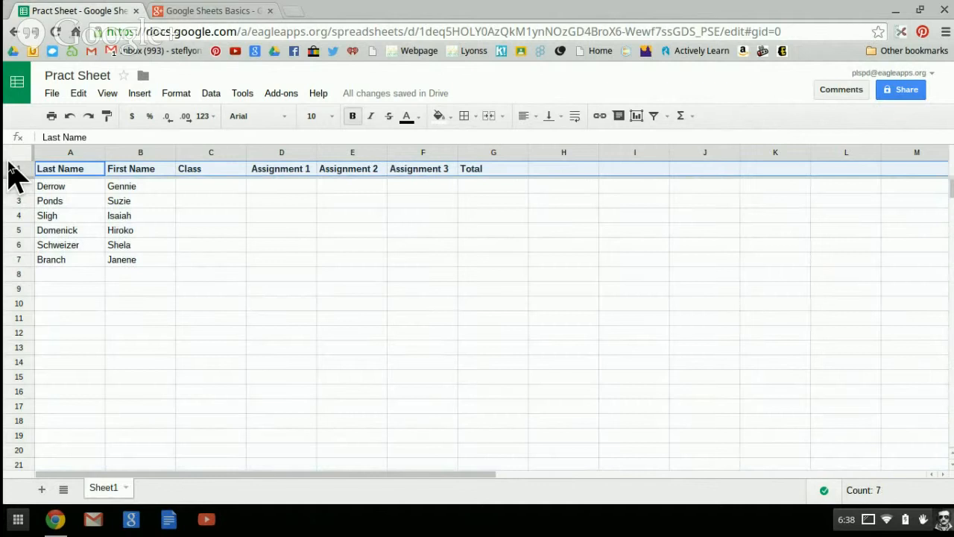
pyautogui.click(97, 91)
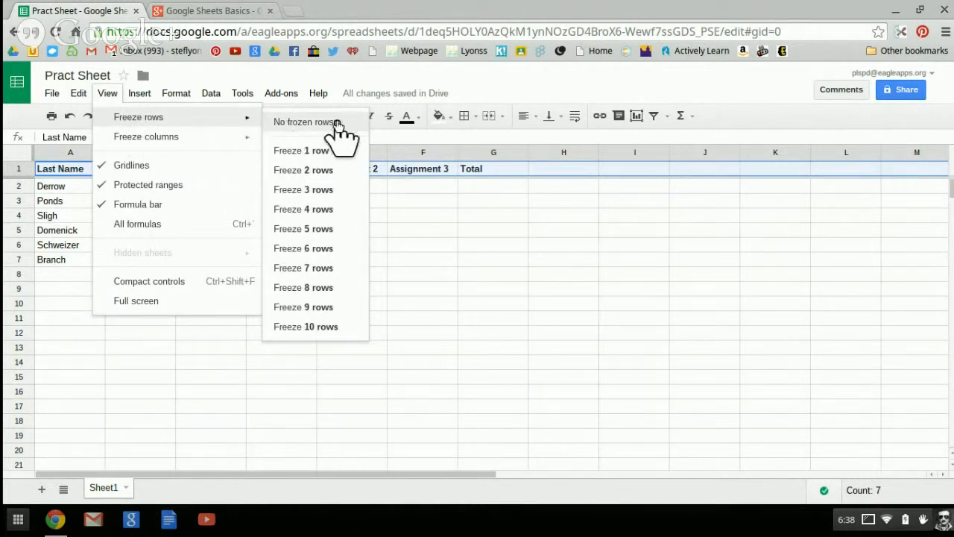
pyautogui.click(729, 104)
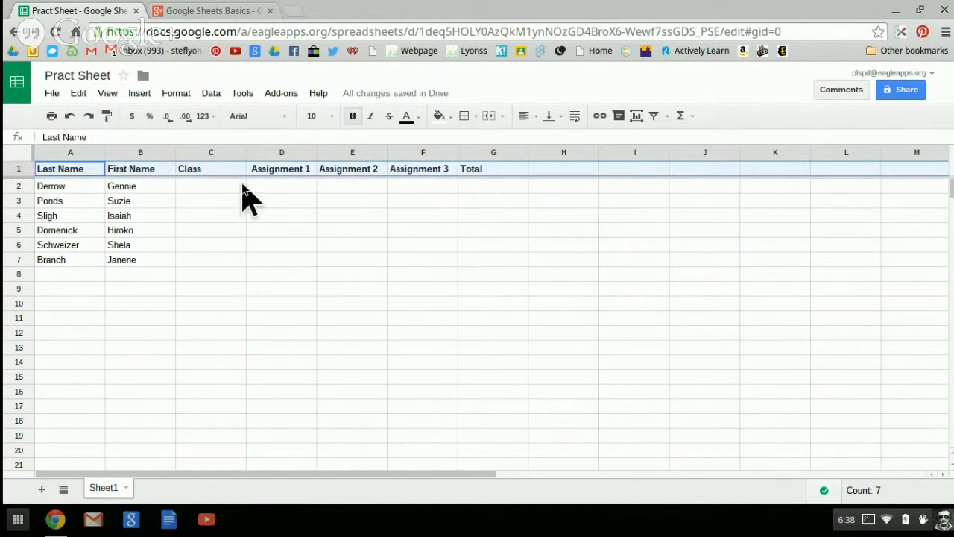
# Fill the Class column from C2 to C7 with the values 1, 2, 1, 2, 1, 2.
pyautogui.click(217, 188)
pyautogui.write('1')
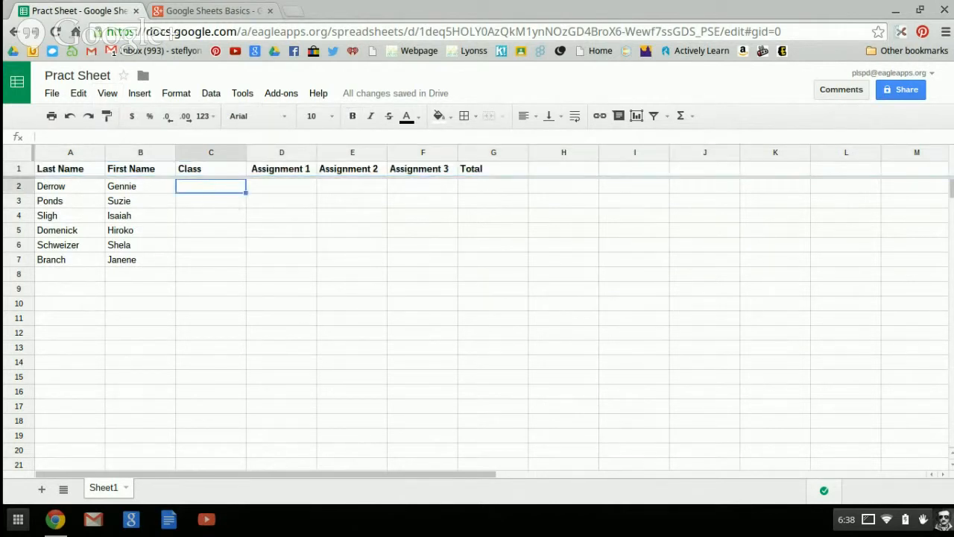
pyautogui.press('Return')
pyautogui.write('2')
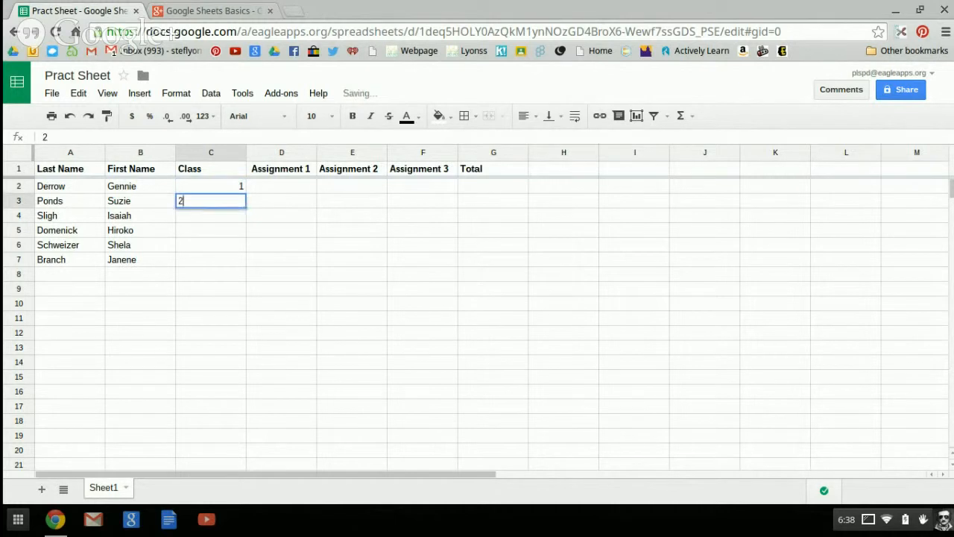
pyautogui.press('Return')
pyautogui.write('1')
pyautogui.press('Return')
pyautogui.write('2')
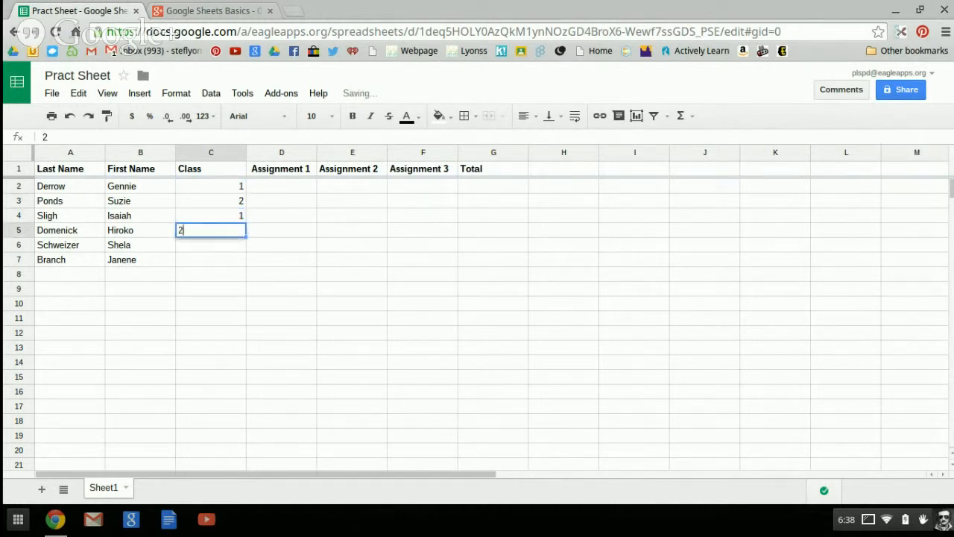
pyautogui.press('Return')
pyautogui.write('1')
pyautogui.press('Return')
pyautogui.write('2')
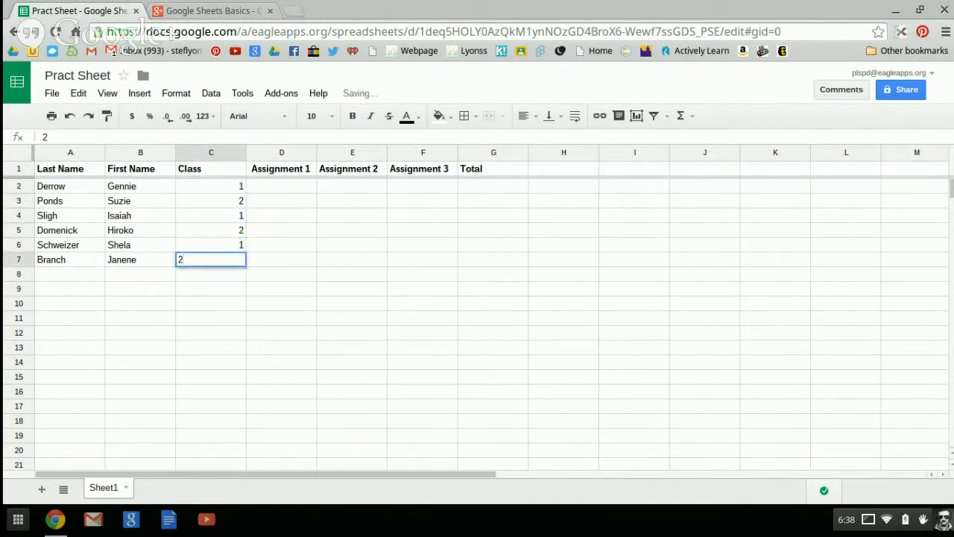
# Enter the Assignment 1 scores 100, 98, 98, 66, 78 and 100 in cells D2 to D7.
pyautogui.click(291, 186)
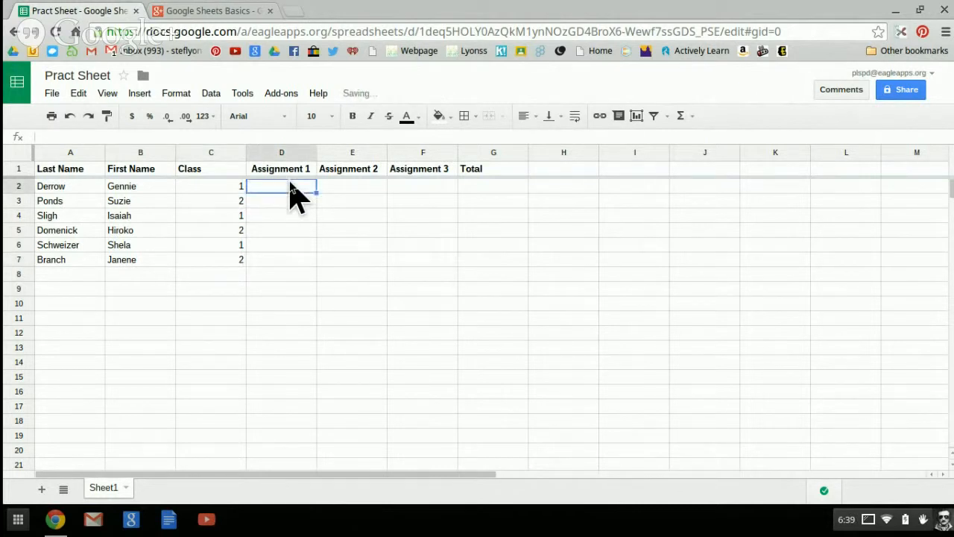
pyautogui.write('100')
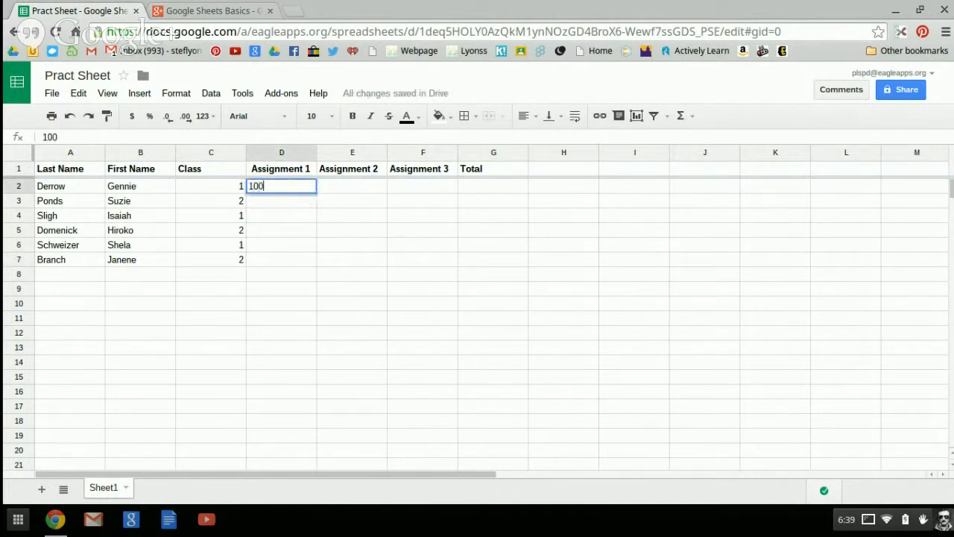
pyautogui.press('Return')
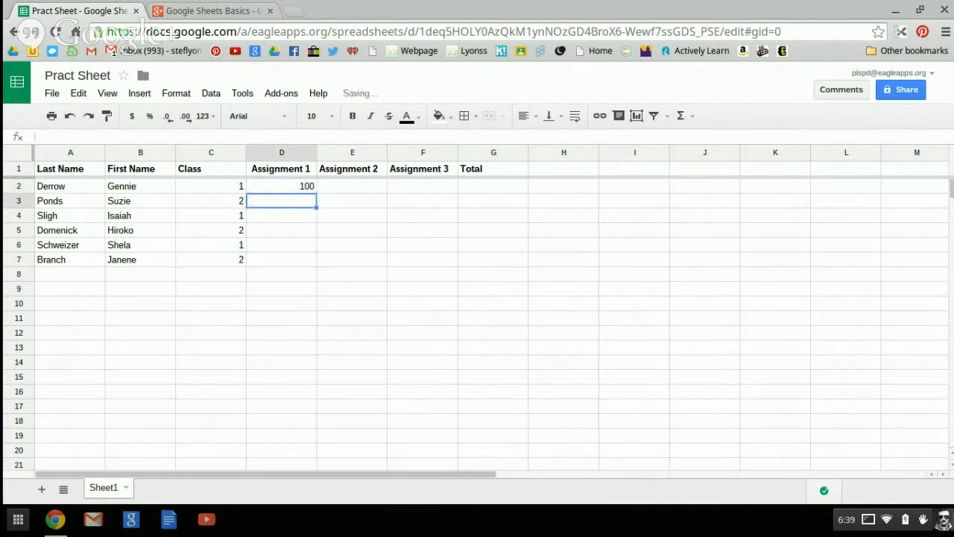
pyautogui.write('98')
pyautogui.press('Return')
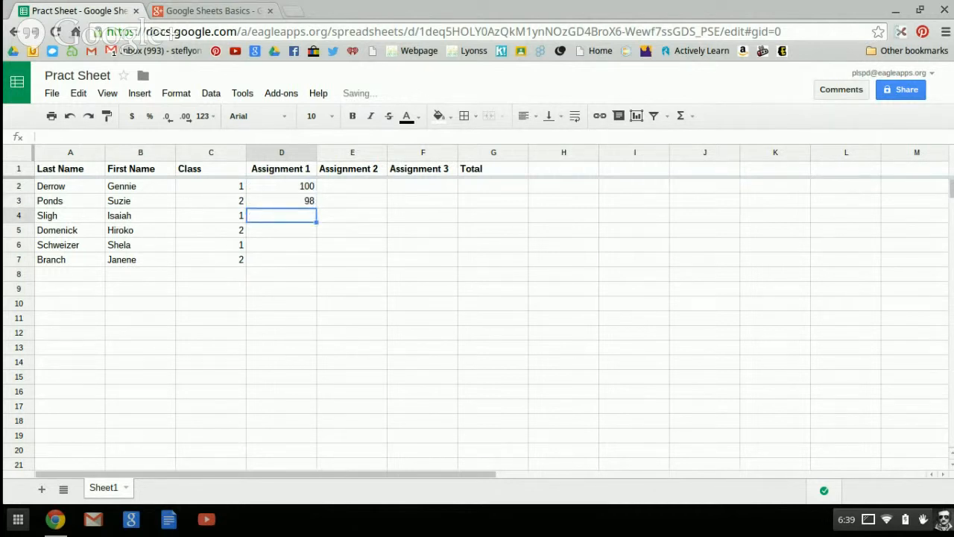
pyautogui.write('98')
pyautogui.press('Return')
pyautogui.write('66')
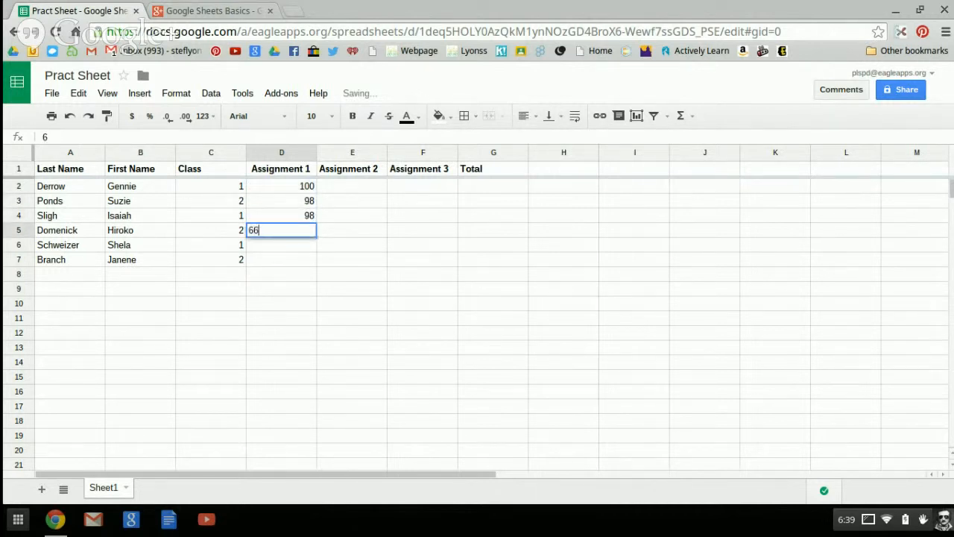
pyautogui.press('Return')
pyautogui.write('78')
pyautogui.press('Return')
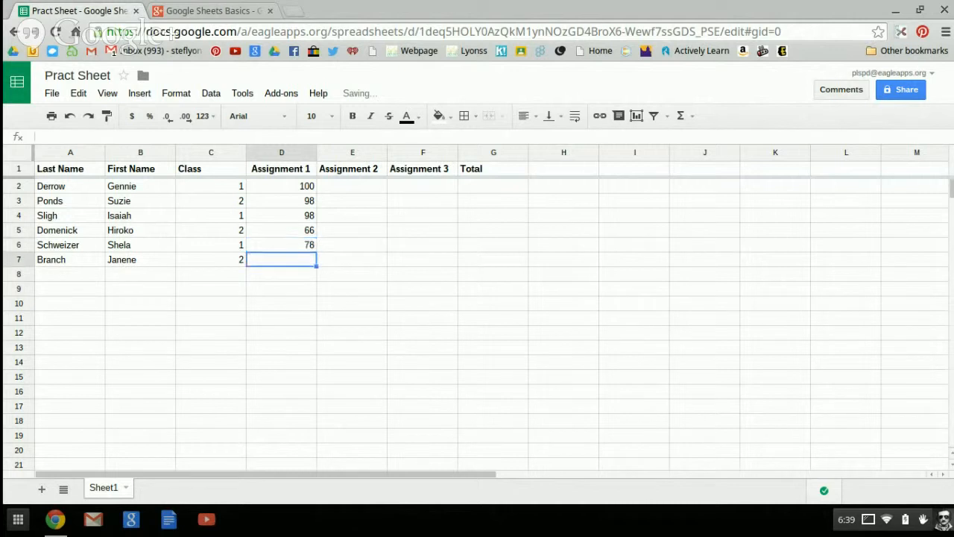
pyautogui.write('100')
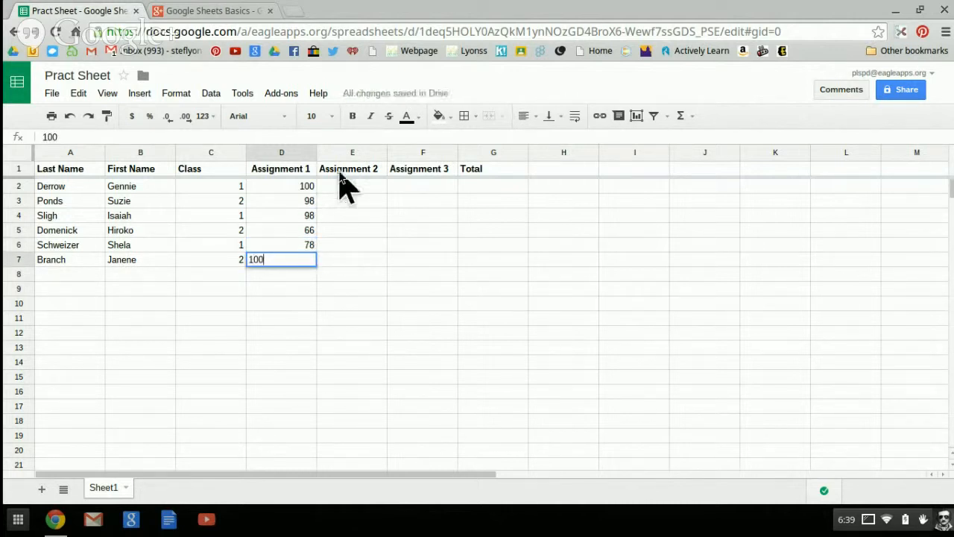
# Enter the Assignment 2 scores 100, 56, 45, 100, 67 and 100 in cells E2 to E7.
pyautogui.click(357, 186)
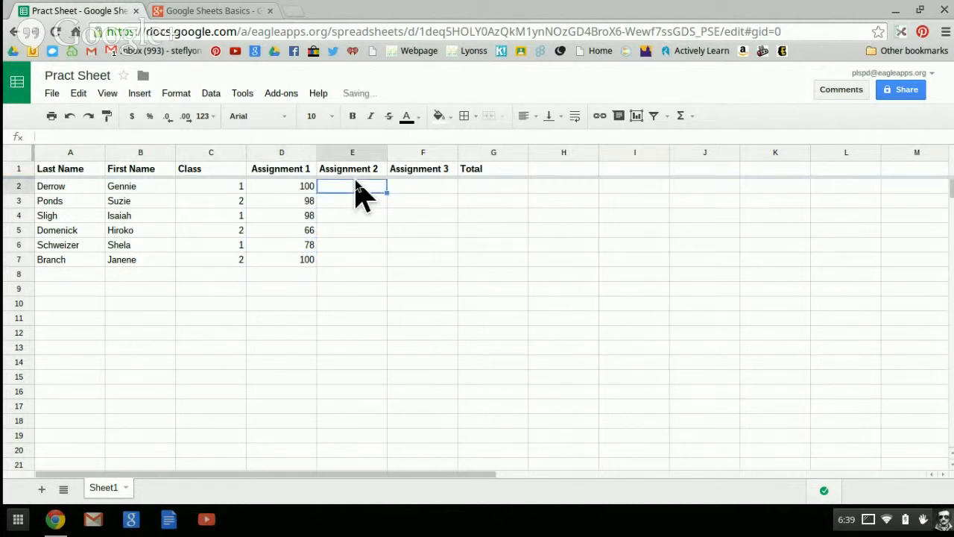
pyautogui.write('100')
pyautogui.press('Return')
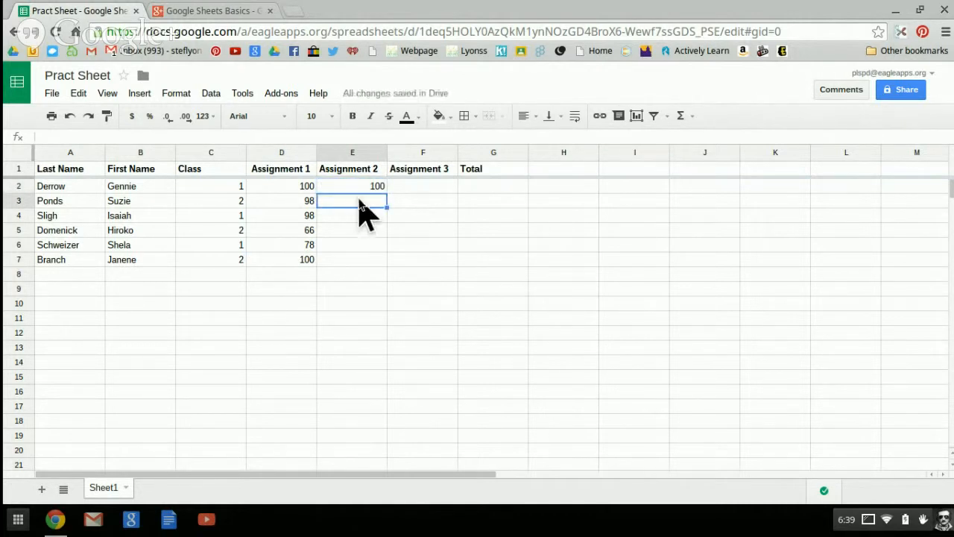
pyautogui.write('56')
pyautogui.press('Return')
pyautogui.write('45')
pyautogui.press('Return')
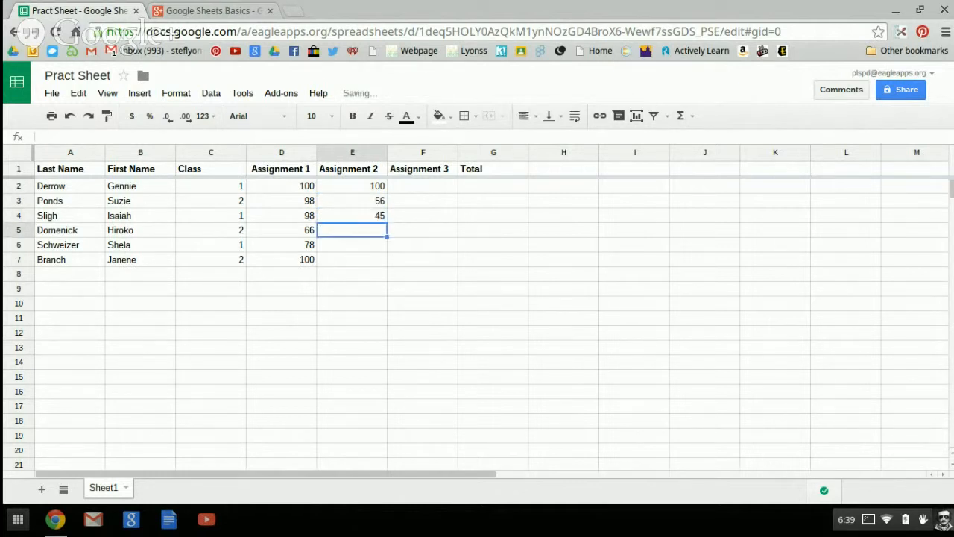
pyautogui.write('100')
pyautogui.press('Return')
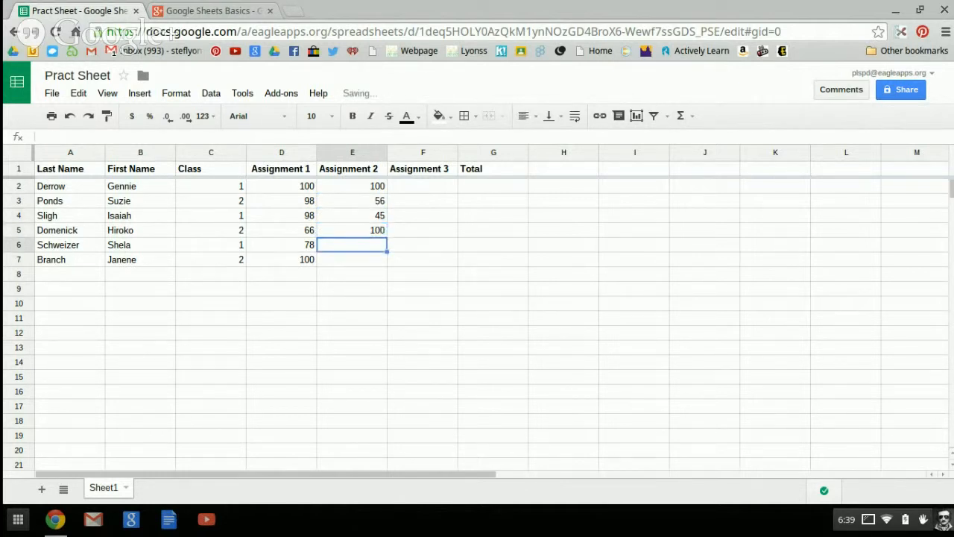
pyautogui.write('67')
pyautogui.press('Return')
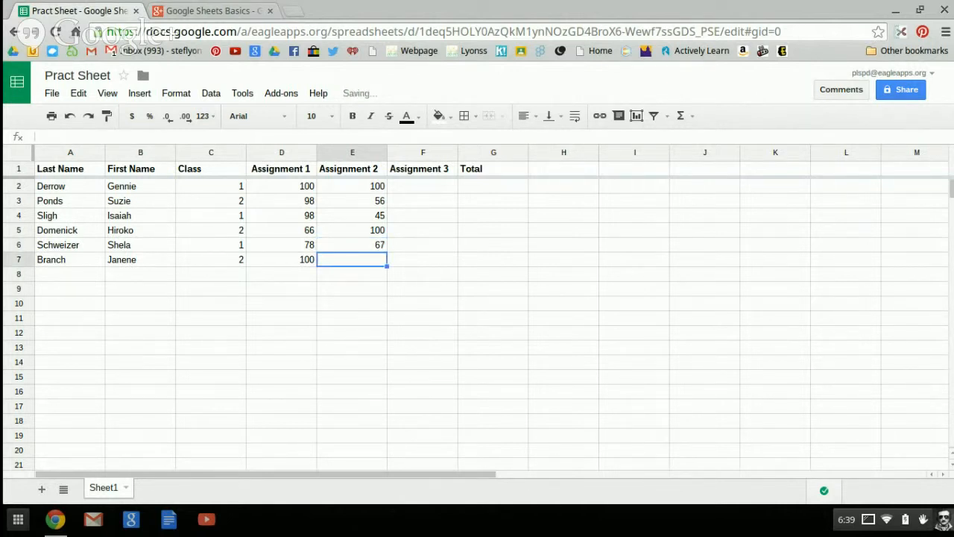
pyautogui.write('100')
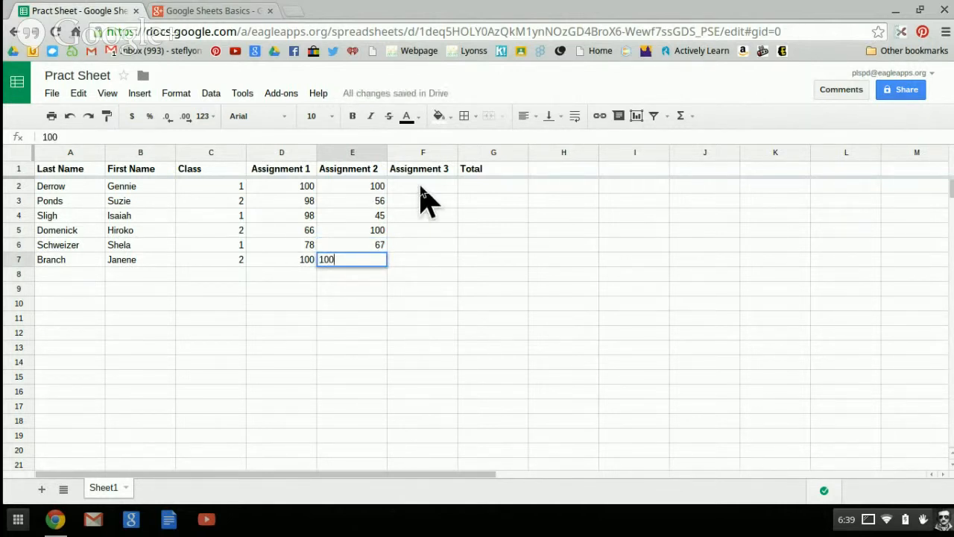
# Enter 100 as the first Assignment 3 score in cell F2.
pyautogui.click(421, 190)
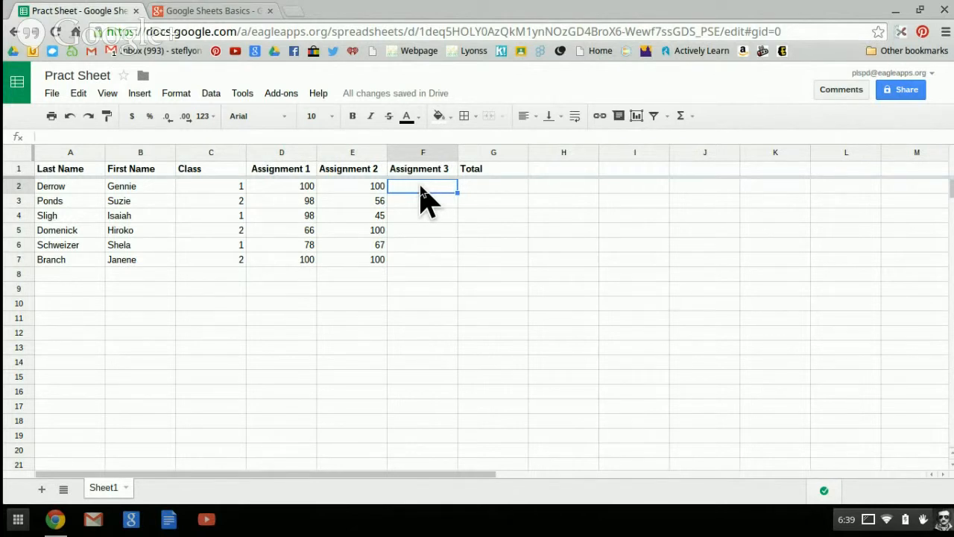
pyautogui.write('100')
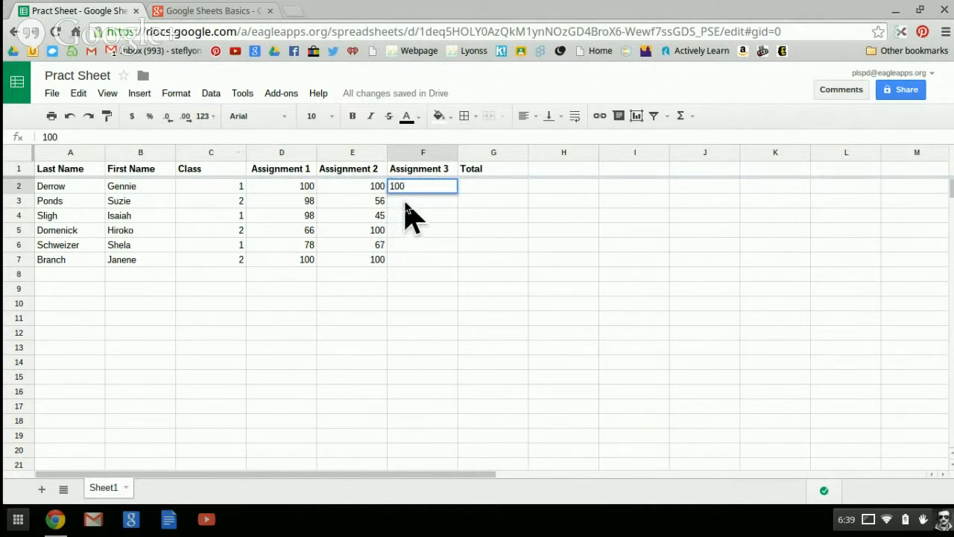
pyautogui.press('Return')
# Fill the Assignment 3 score from cell F2 down through cell F7.
pyautogui.click(439, 192)
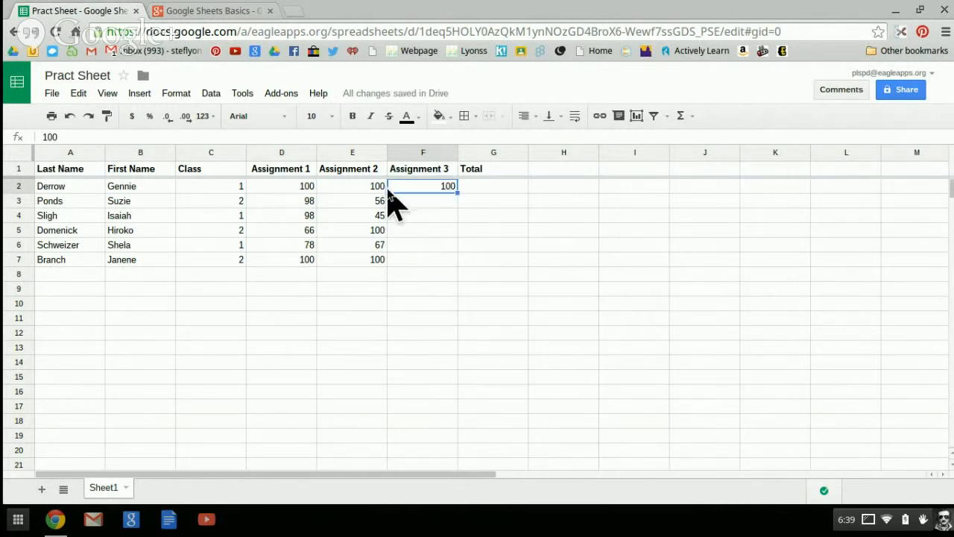
pyautogui.click(456, 198)
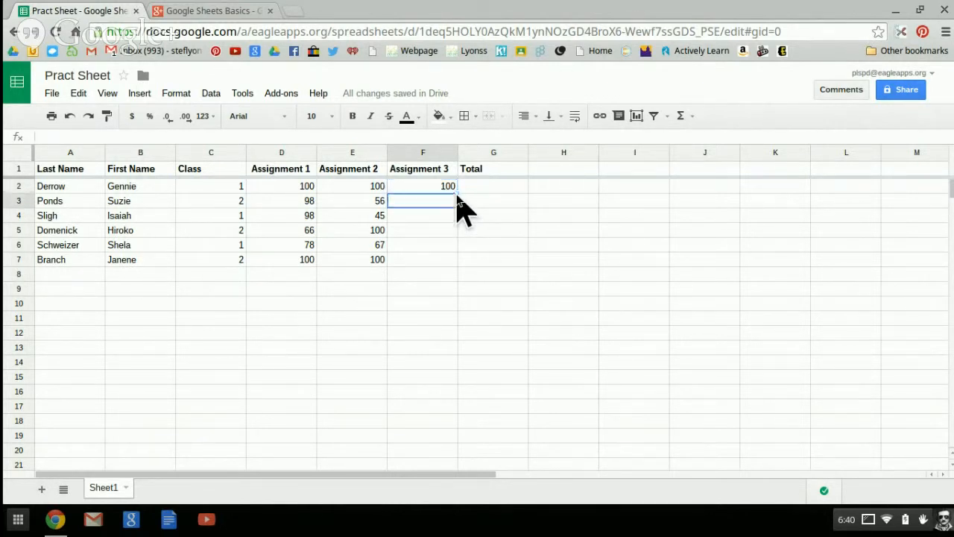
pyautogui.click(451, 187)
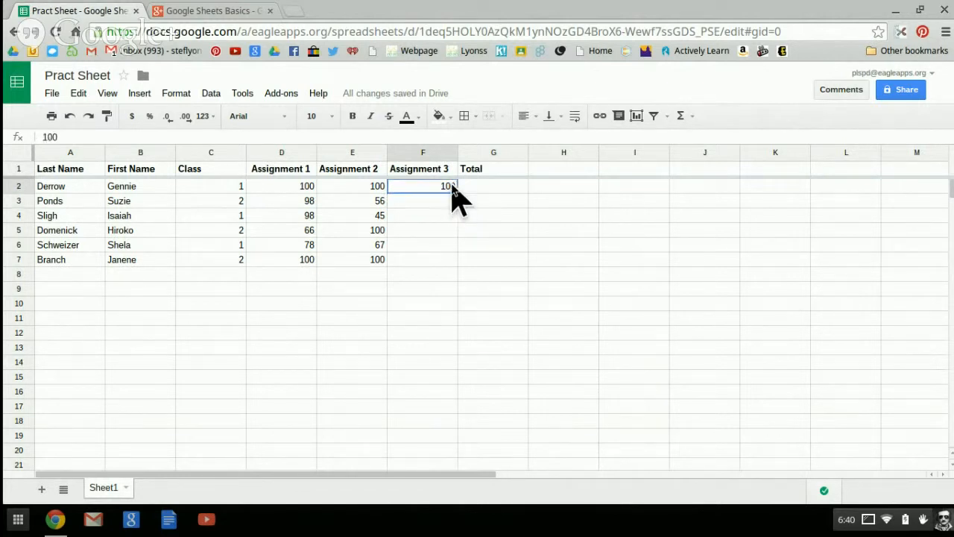
pyautogui.click(457, 199)
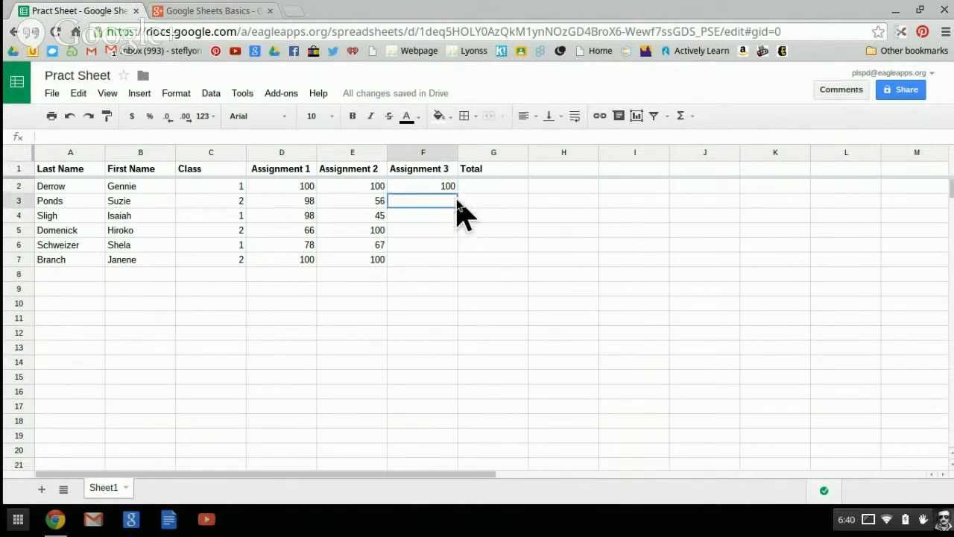
pyautogui.click(451, 186)
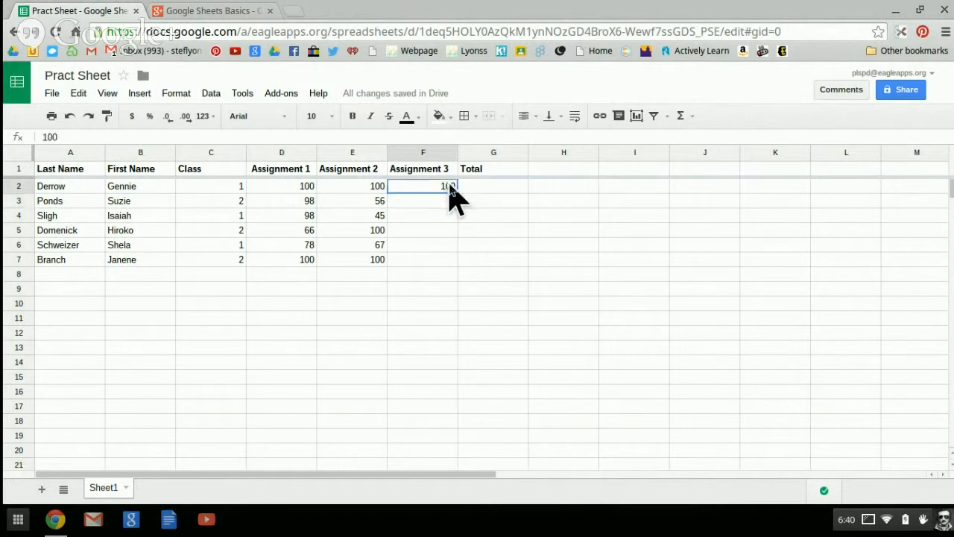
pyautogui.moveTo(456, 192); pyautogui.dragTo(448, 258)
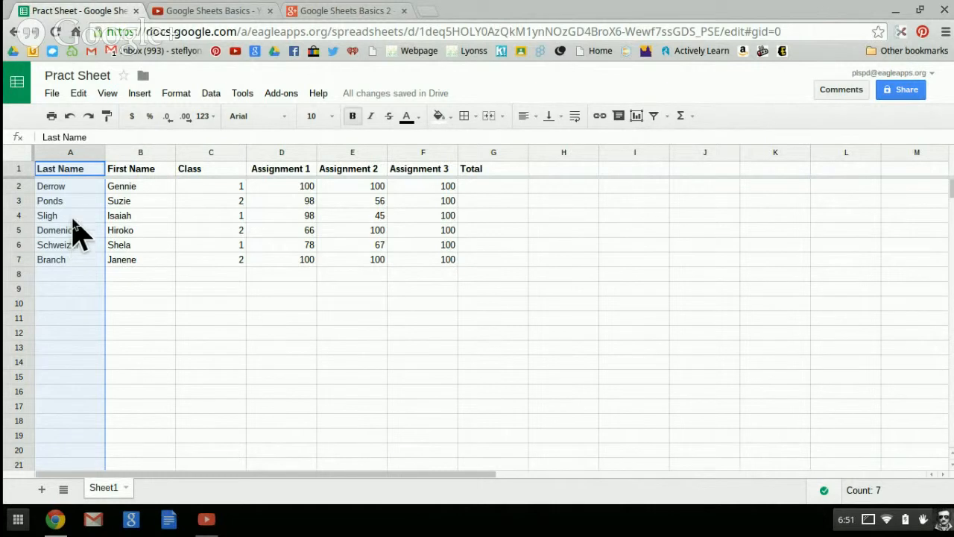
# Sort the sheet A → Z by the Last Name column.
pyautogui.click(118, 152)
pyautogui.click(49, 152)
pyautogui.click(96, 153)
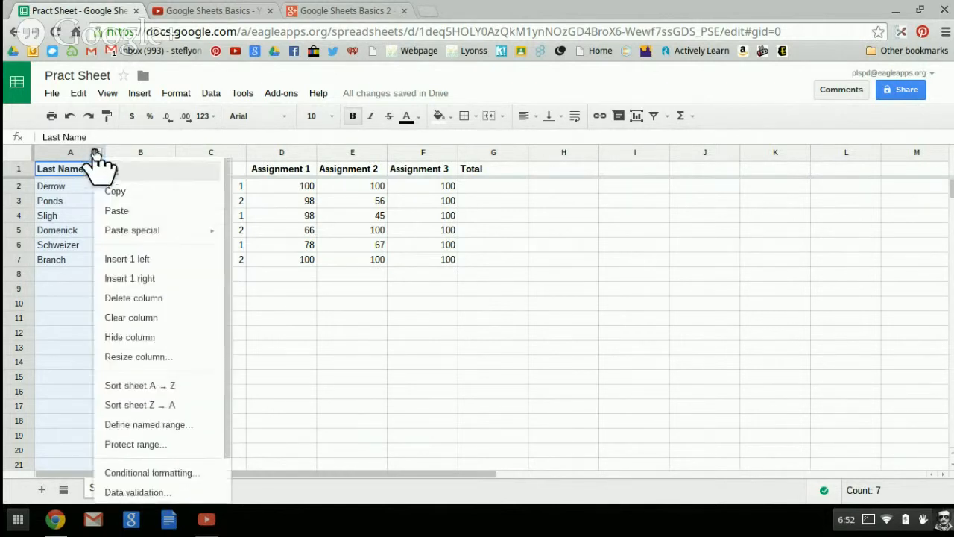
pyautogui.click(146, 386)
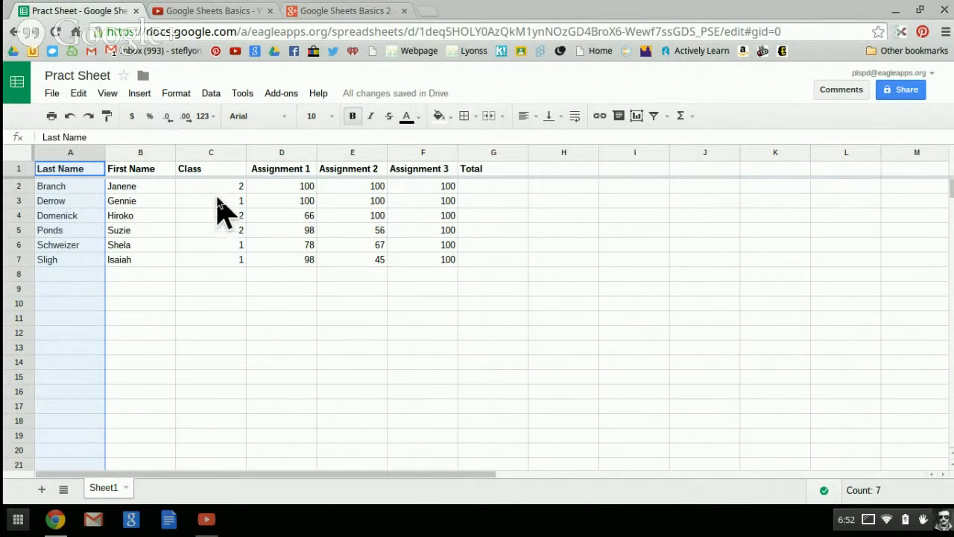
# Sort the sheet A → Z by the Class column to group the students by class.
pyautogui.click(220, 152)
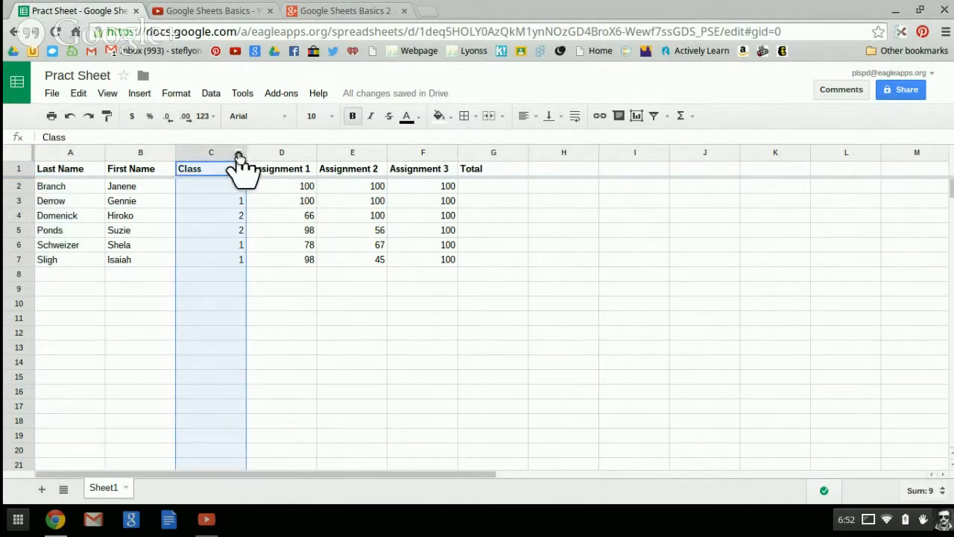
pyautogui.click(238, 155)
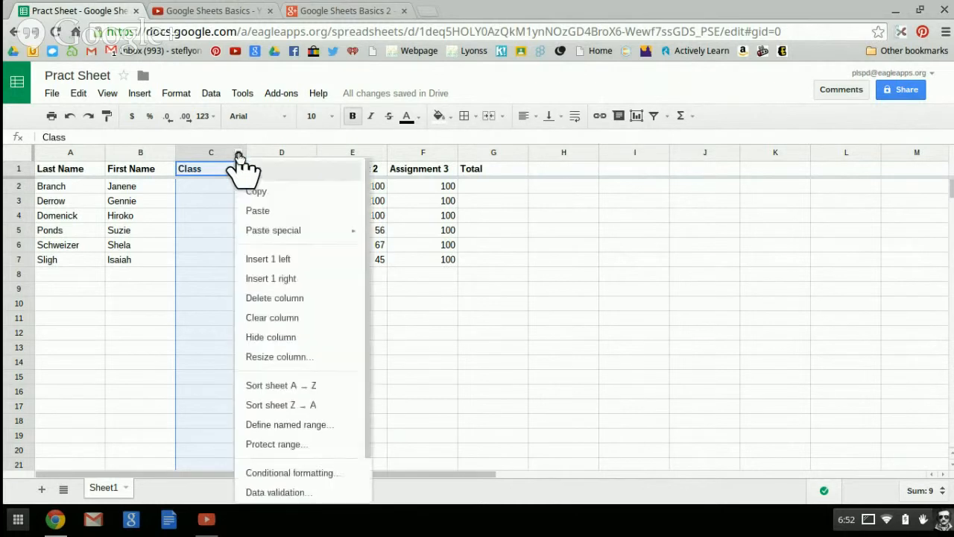
pyautogui.click(289, 389)
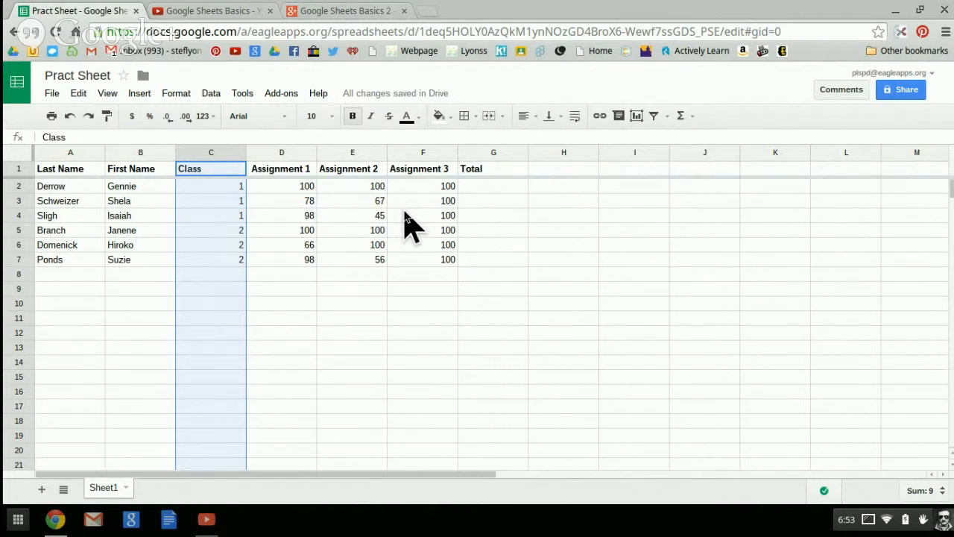
# Try to average the first student's assignment scores in cell G2 using the AVERAGE function over the range D2:G2.
pyautogui.click(485, 191)
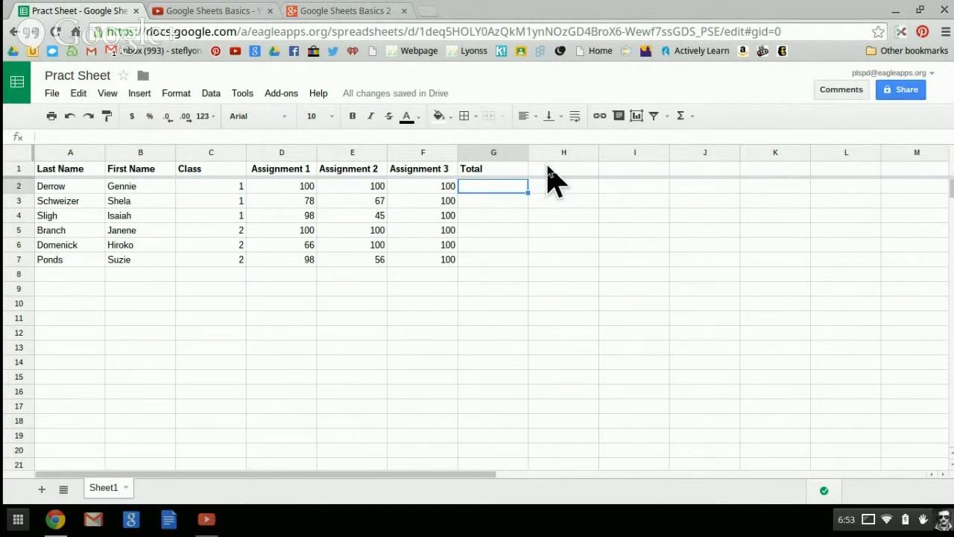
pyautogui.click(693, 119)
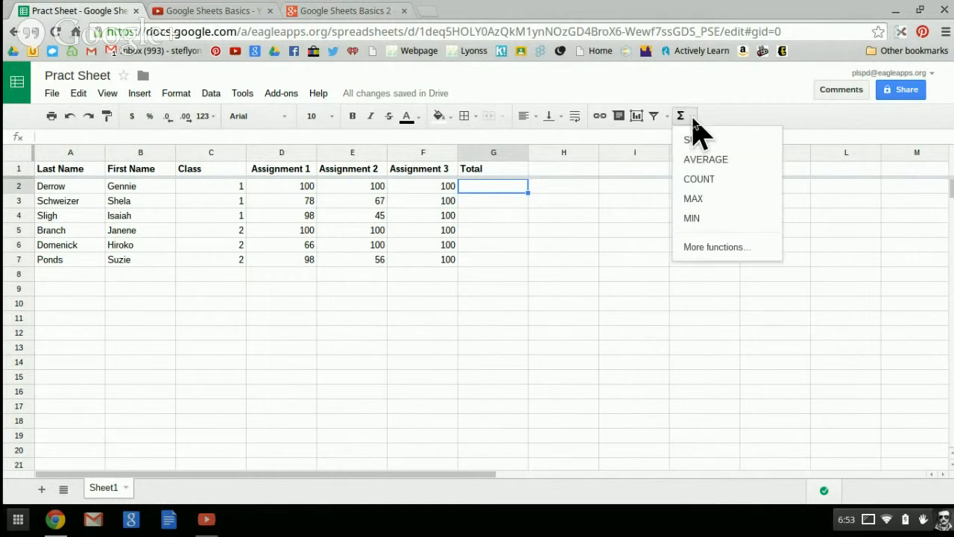
pyautogui.click(715, 170)
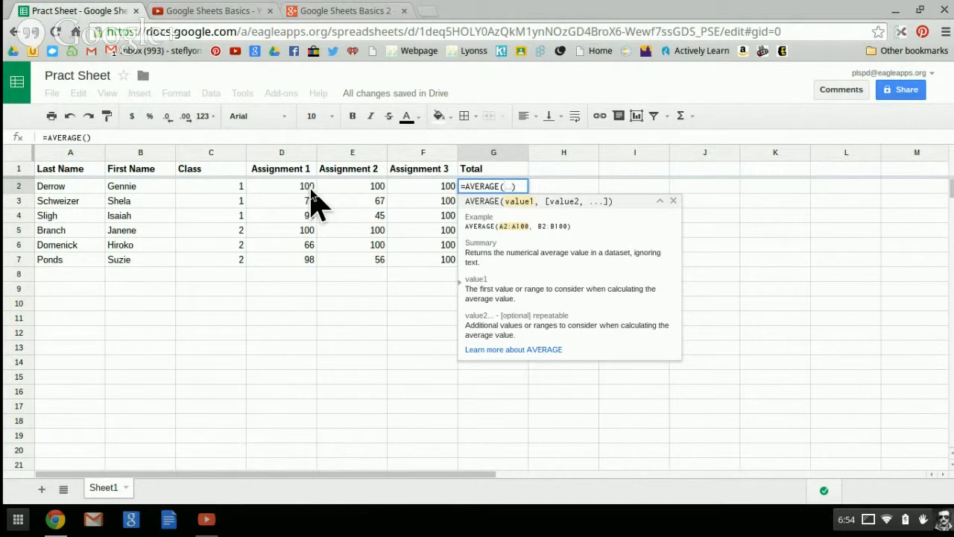
pyautogui.moveTo(311, 190); pyautogui.dragTo(358, 188)
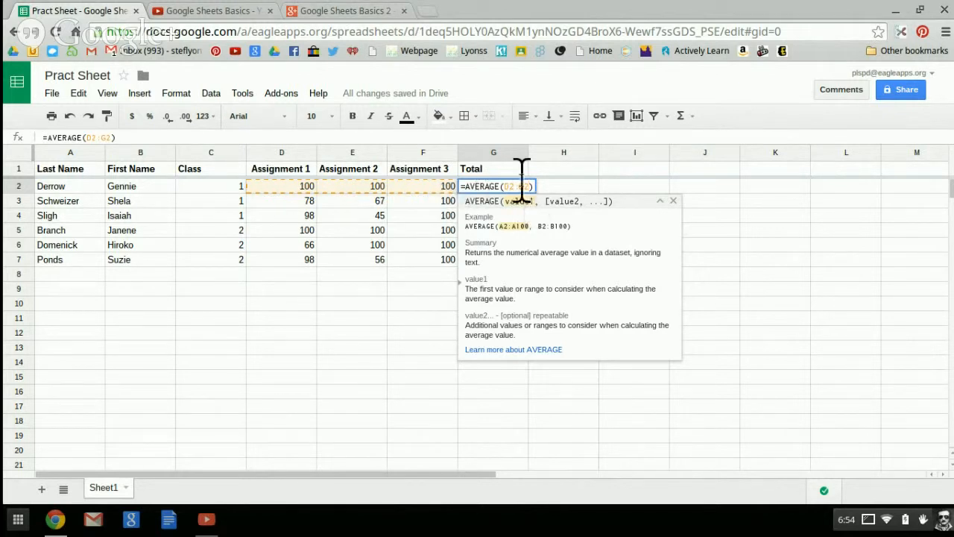
pyautogui.click(290, 190)
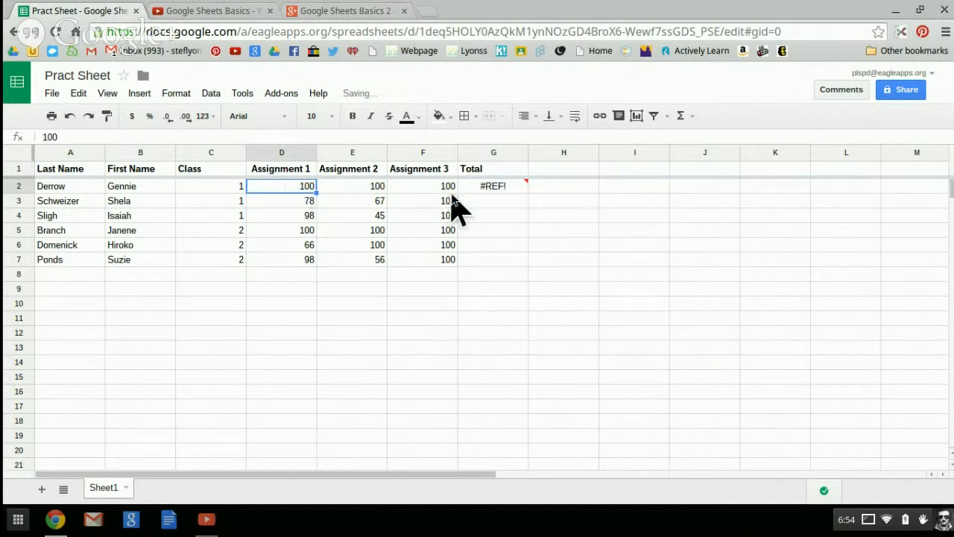
# Replace the faulty formula in cell G2 with an AVERAGE of the first student's three assignment scores, range D2:F2.
pyautogui.click(510, 195)
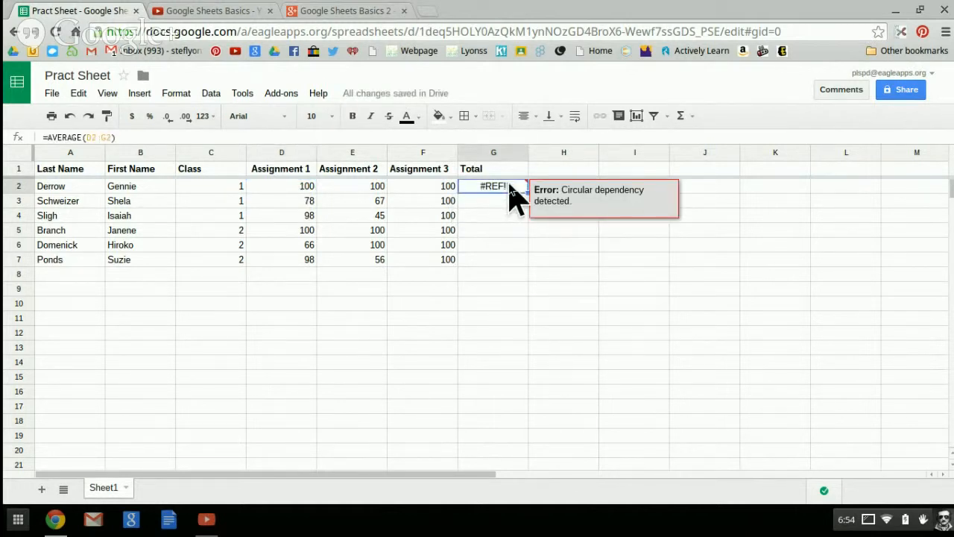
pyautogui.press('Delete')
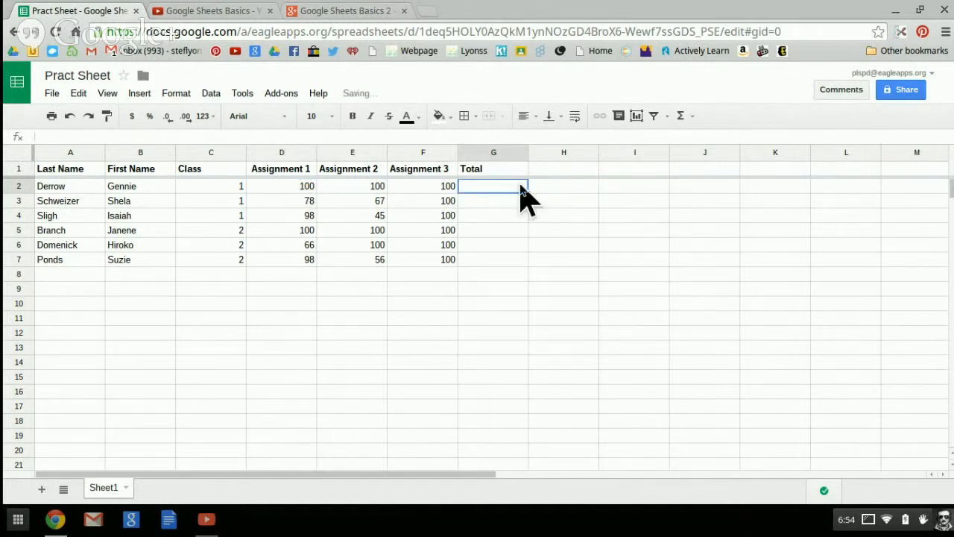
pyautogui.click(685, 121)
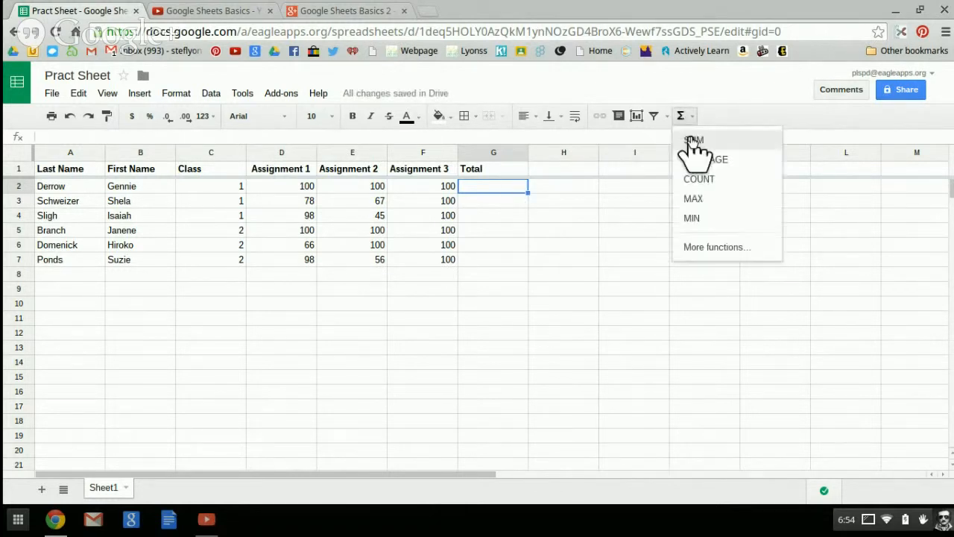
pyautogui.click(694, 159)
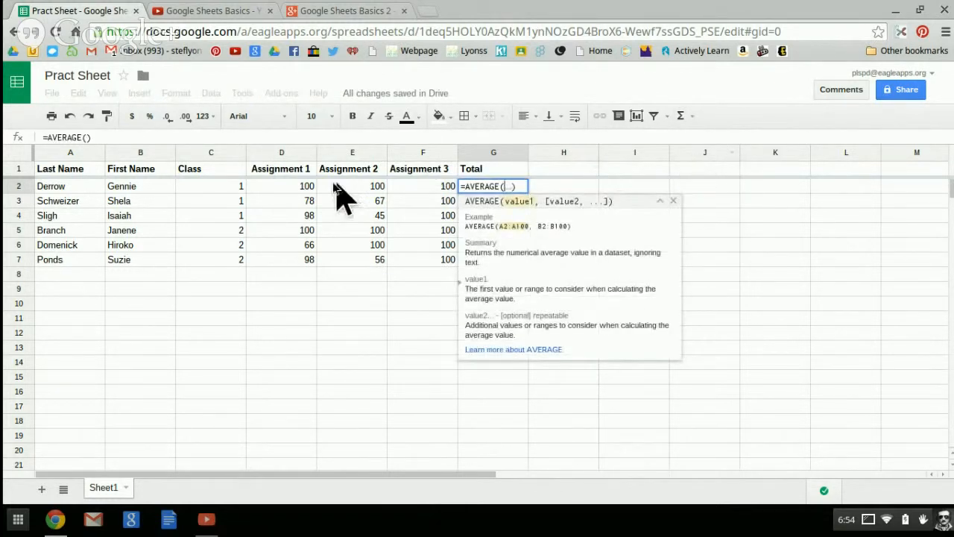
pyautogui.moveTo(296, 187); pyautogui.dragTo(403, 187)
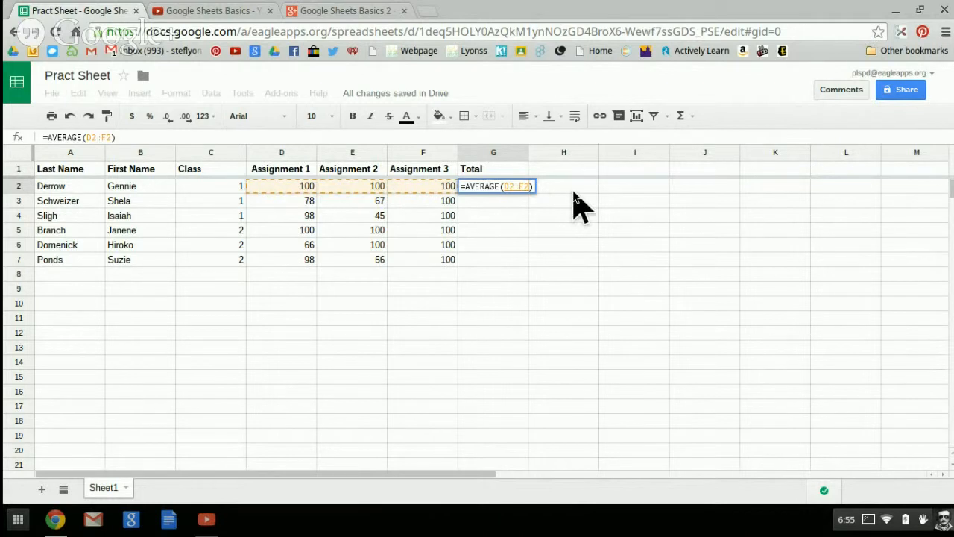
pyautogui.click(515, 202)
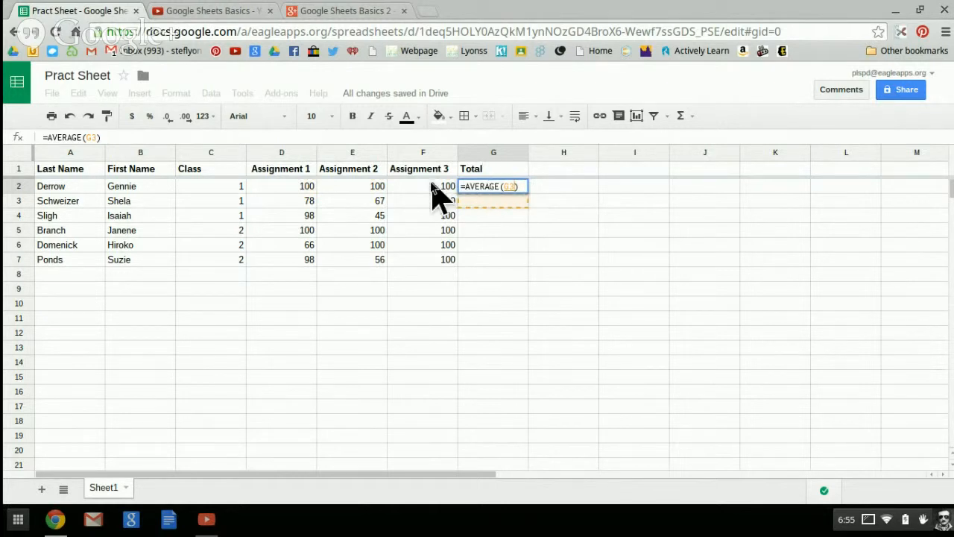
pyautogui.click(301, 185)
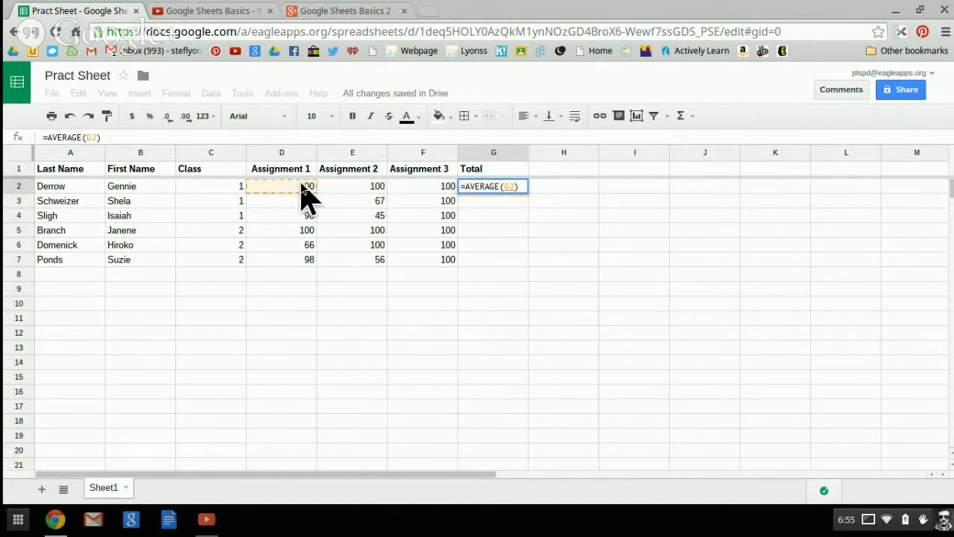
pyautogui.press('alt+super')
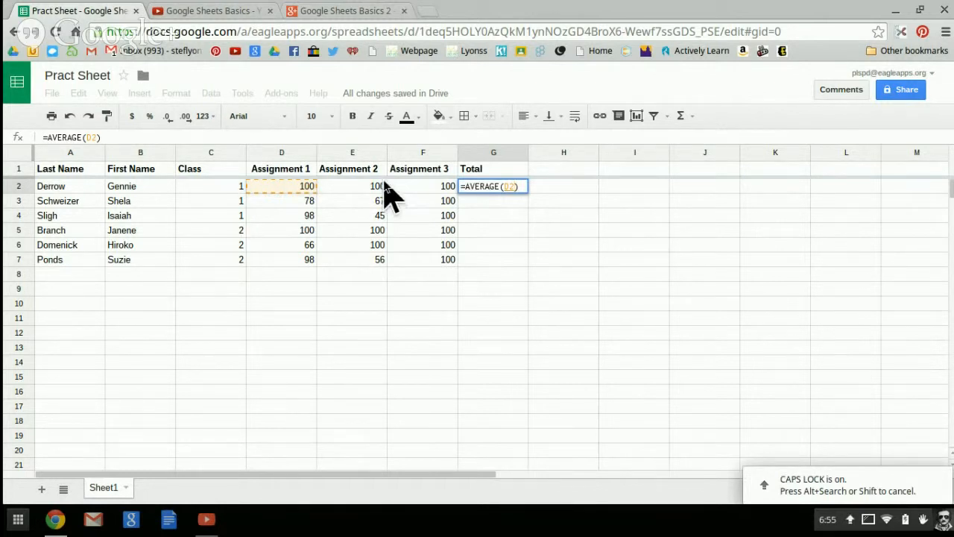
pyautogui.keyDown('shift'); pyautogui.click(412, 188); pyautogui.keyUp('shift')
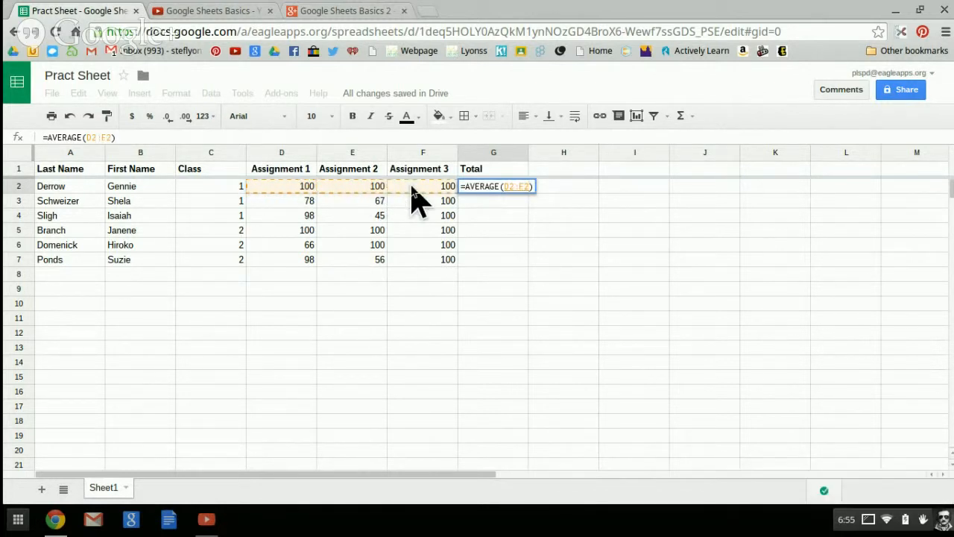
pyautogui.press('Return')
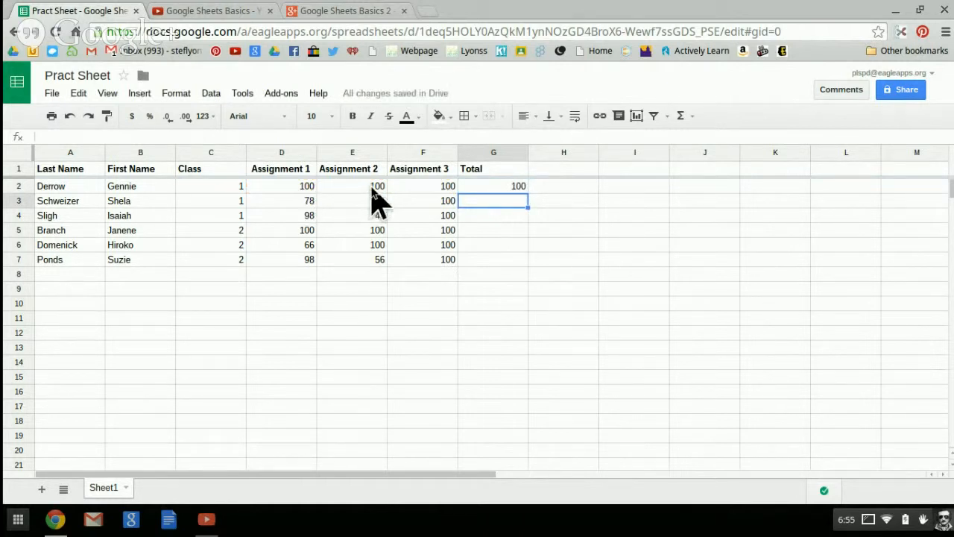
# Fill the average formula from cell G2 down through cell G7 for the remaining students.
pyautogui.click(499, 186)
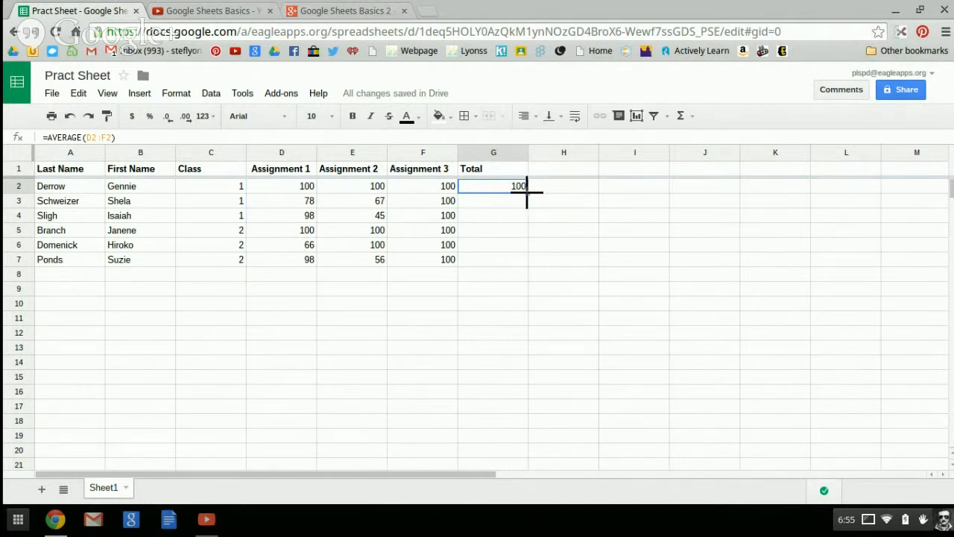
pyautogui.moveTo(527, 192); pyautogui.dragTo(513, 255)
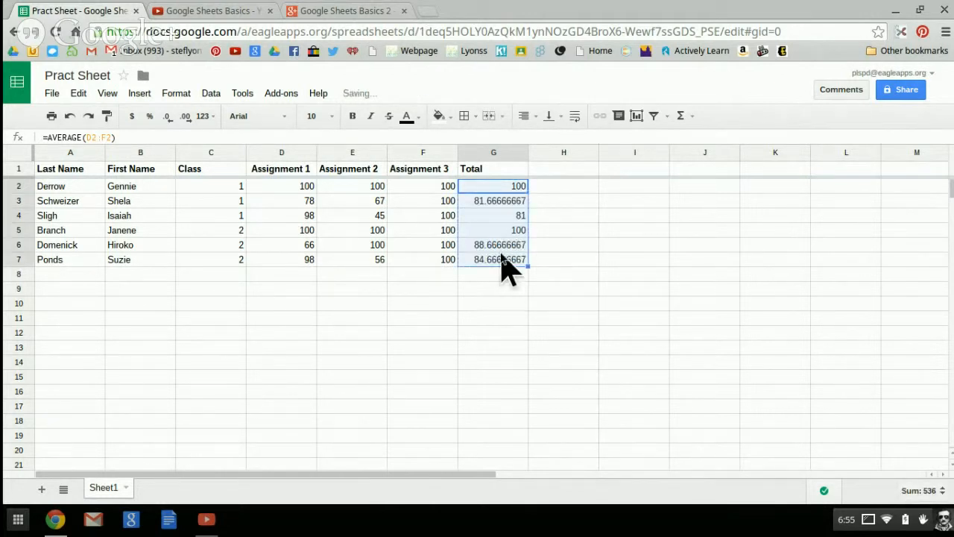
pyautogui.click(420, 291)
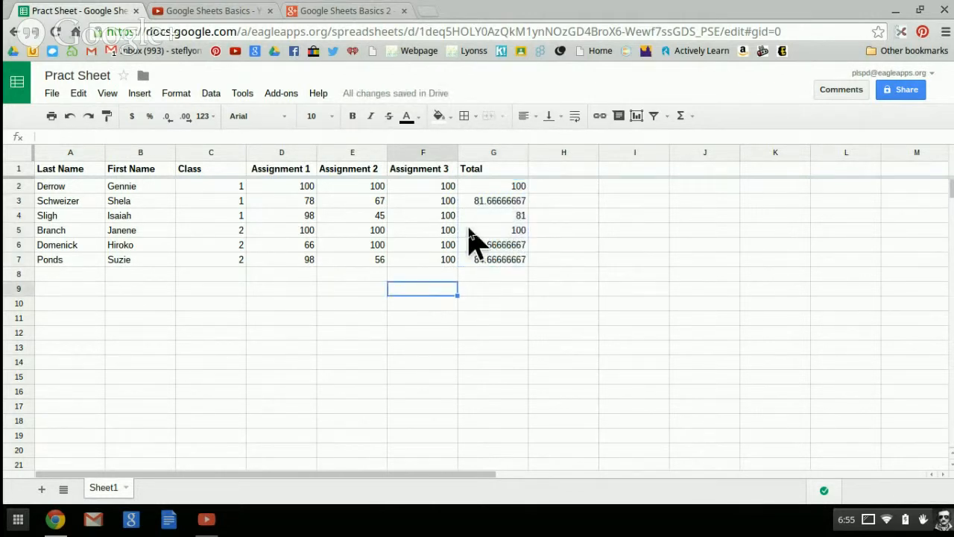